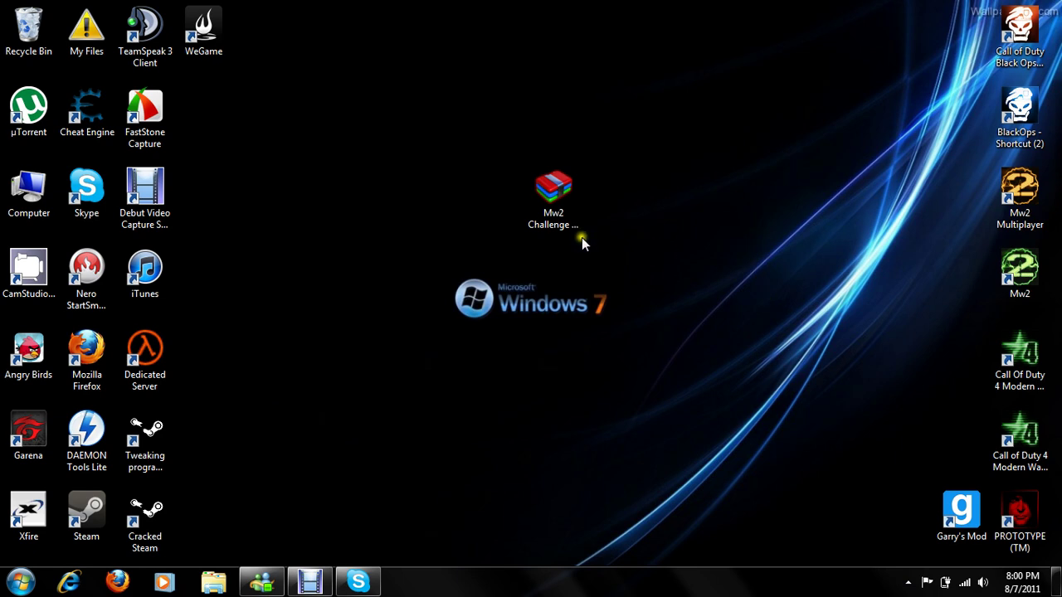
Extract the Mw2 Challenge Lobby Mods archive onto the desktop and place the two extracted files side by side below it
right_click(546, 198)
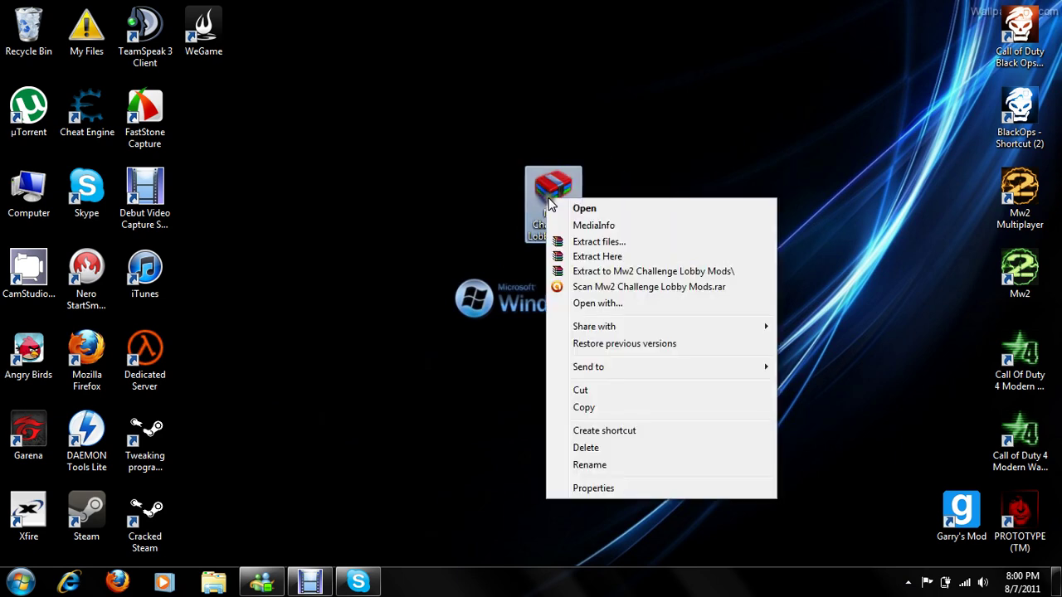
click(628, 253)
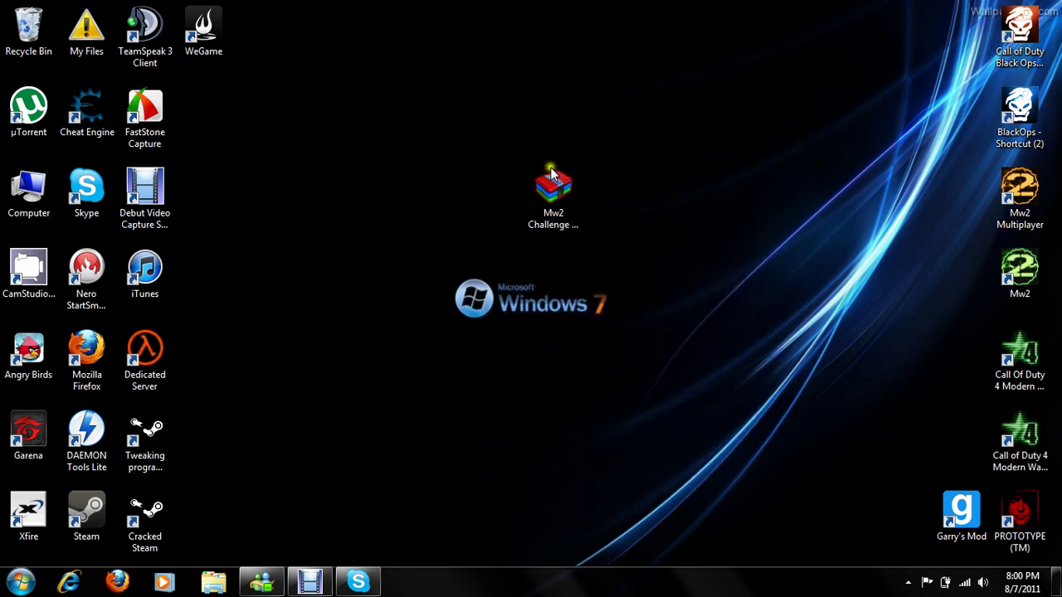
drag(267, 93, 204, 244)
drag(229, 115, 411, 146)
click(484, 185)
drag(375, 199, 433, 336)
click(424, 407)
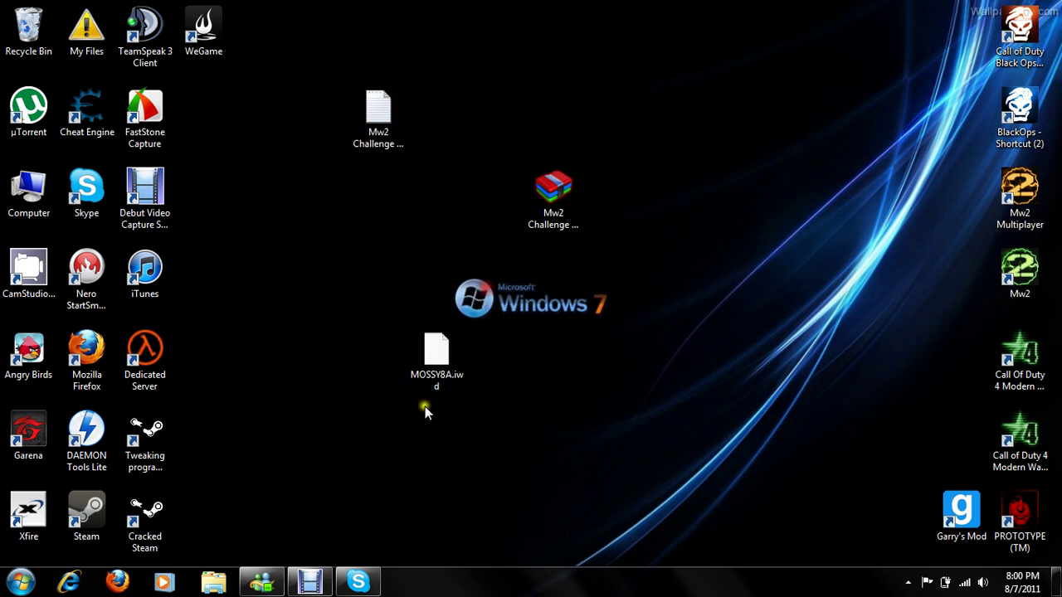
drag(402, 136, 404, 390)
click(385, 531)
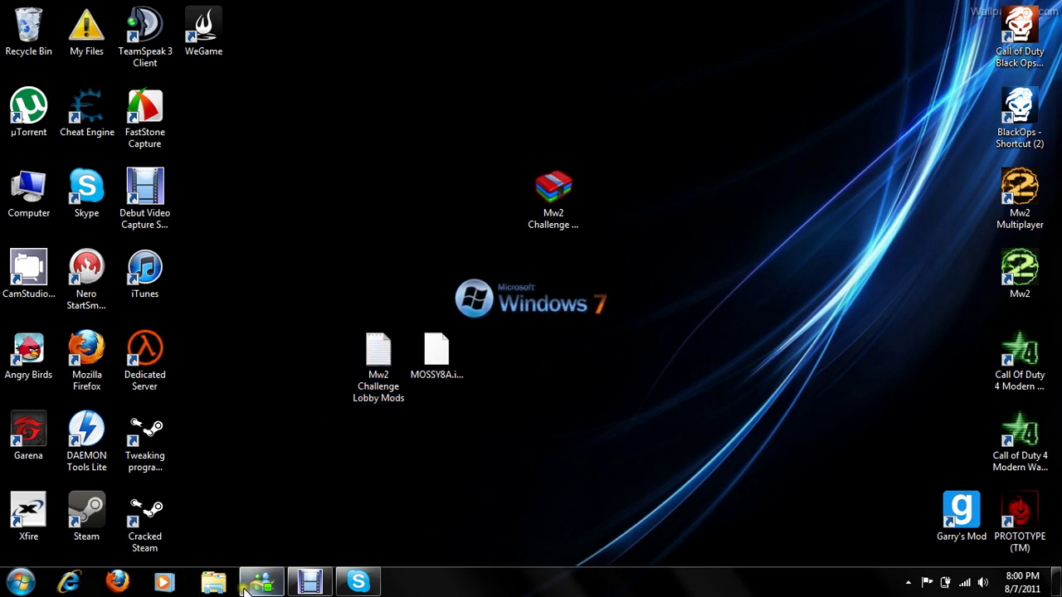
Open the file location of the Mw2 Multiplayer shortcut and go into its mods folder
click(20, 582)
click(821, 252)
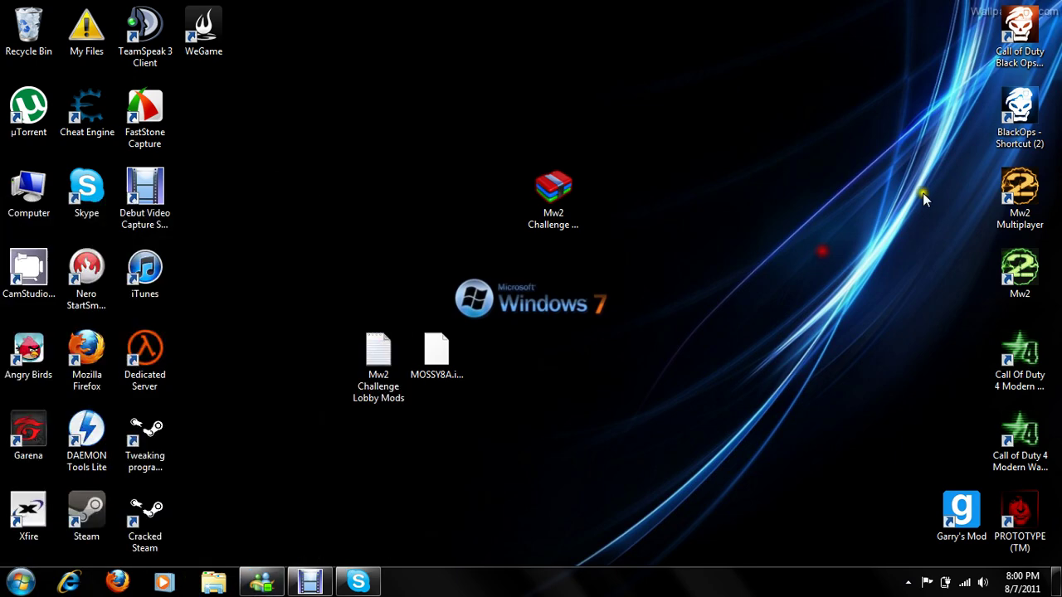
right_click(1017, 195)
click(920, 226)
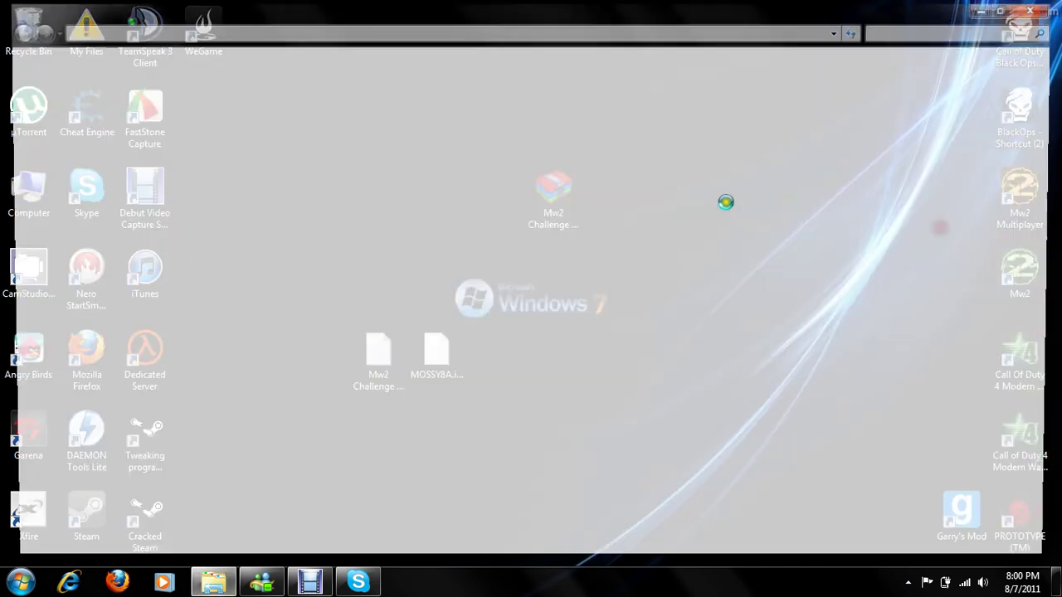
scroll(320, 191, up, 3)
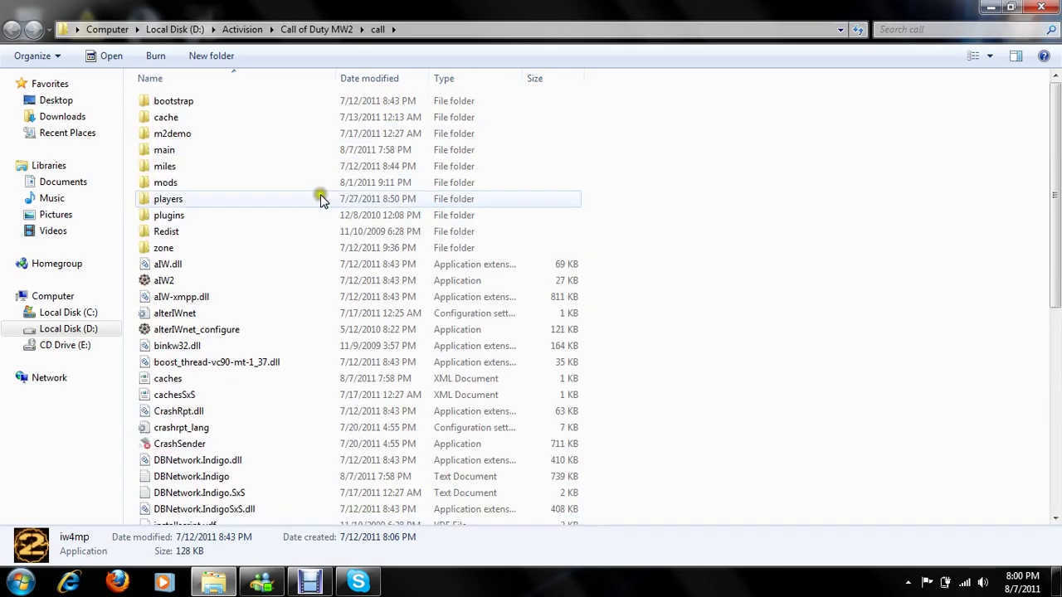
click(269, 191)
double_click(270, 190)
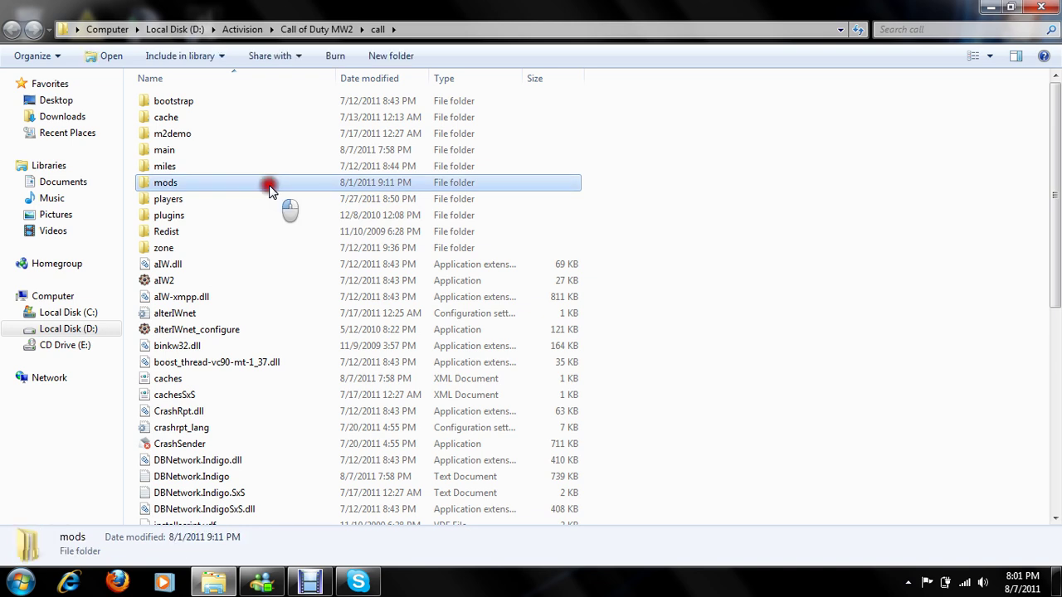
right_click(323, 190)
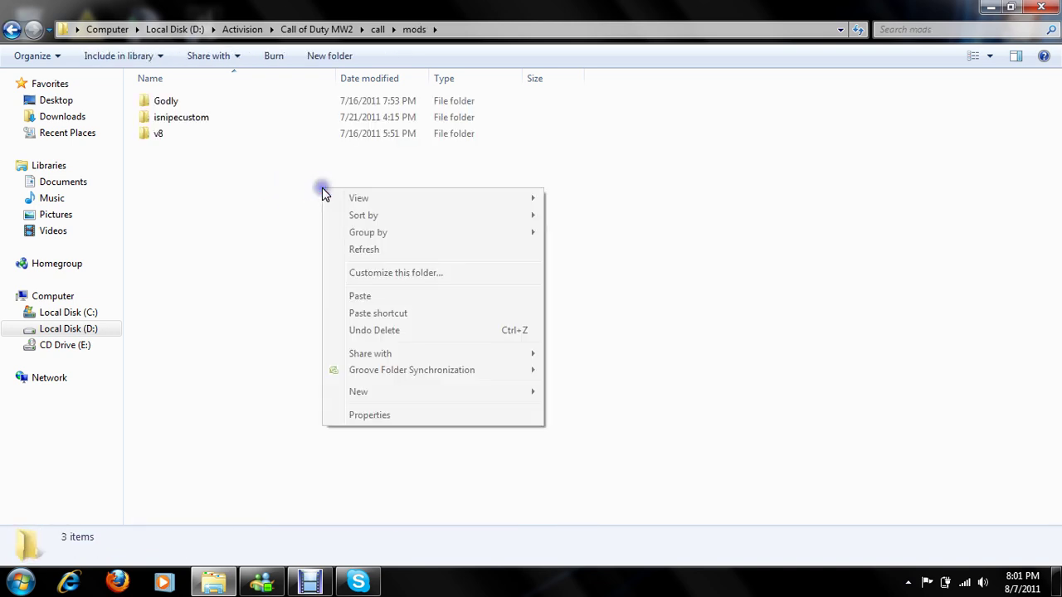
click(315, 182)
right_click(316, 183)
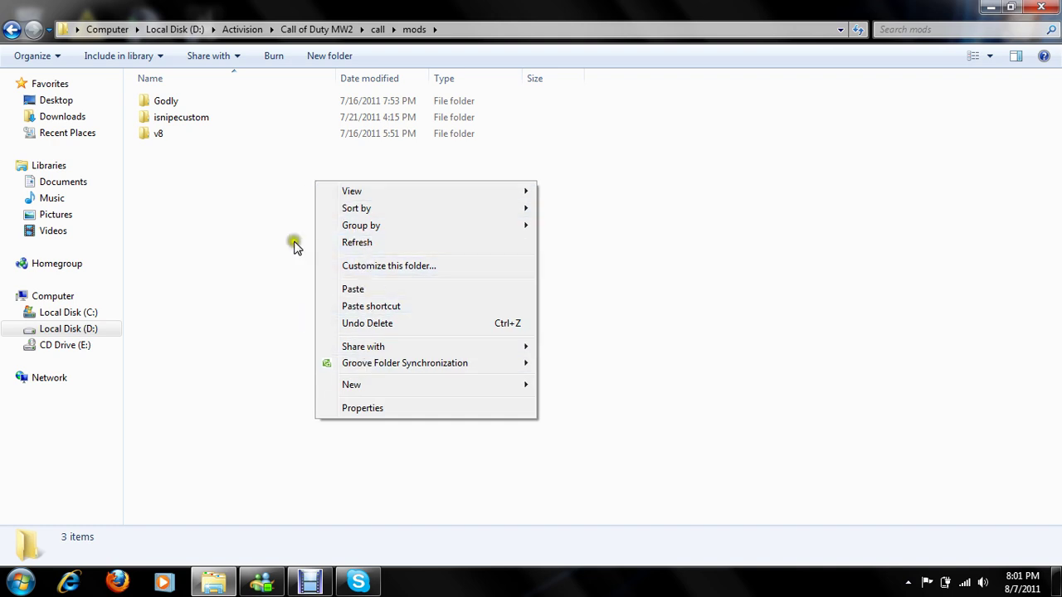
click(219, 199)
Open the v8 folder inside the mods folder
click(221, 135)
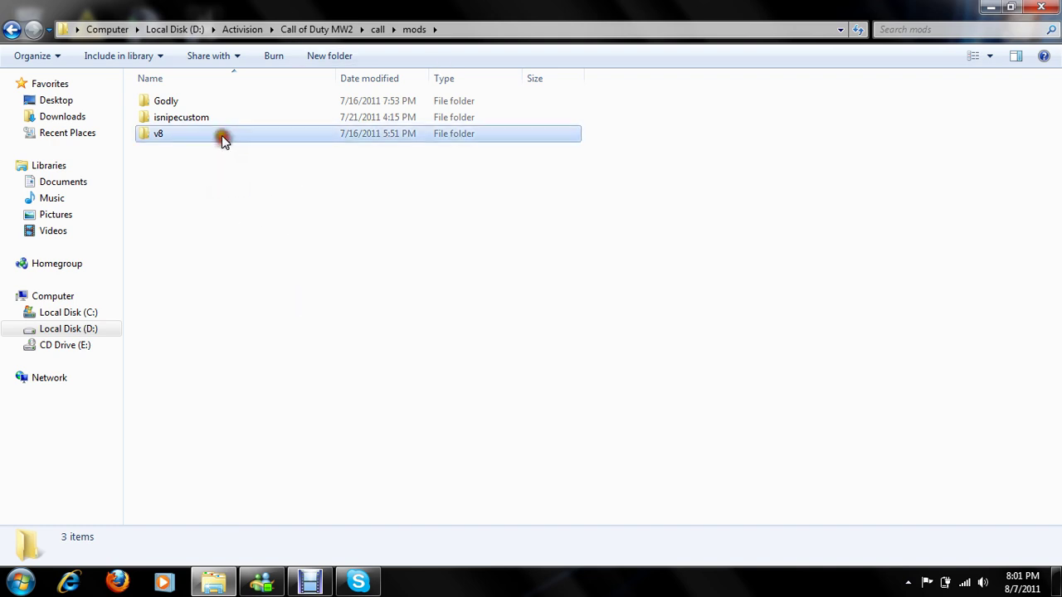
click(564, 213)
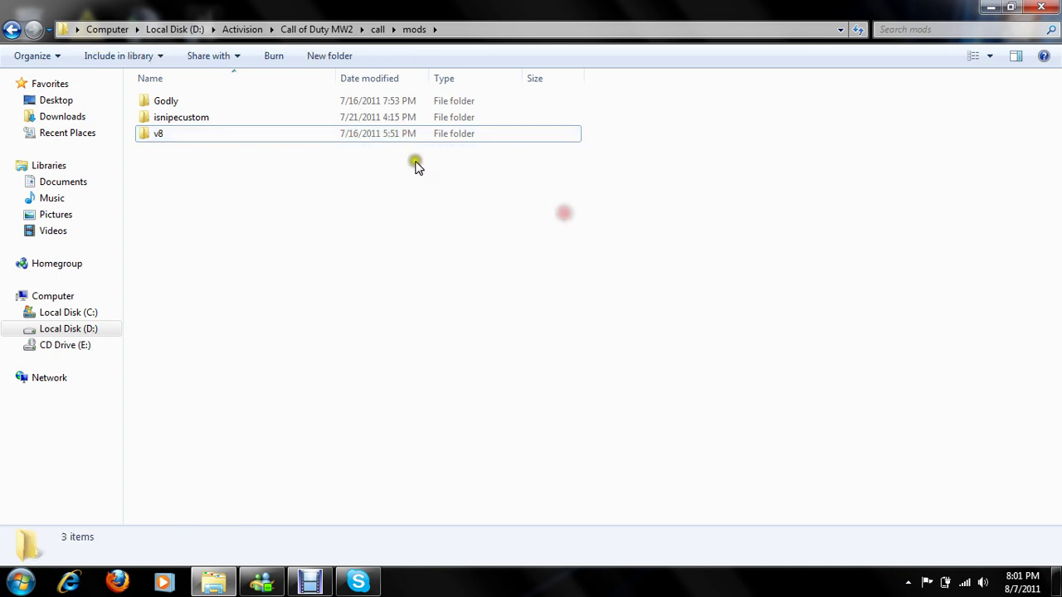
double_click(384, 135)
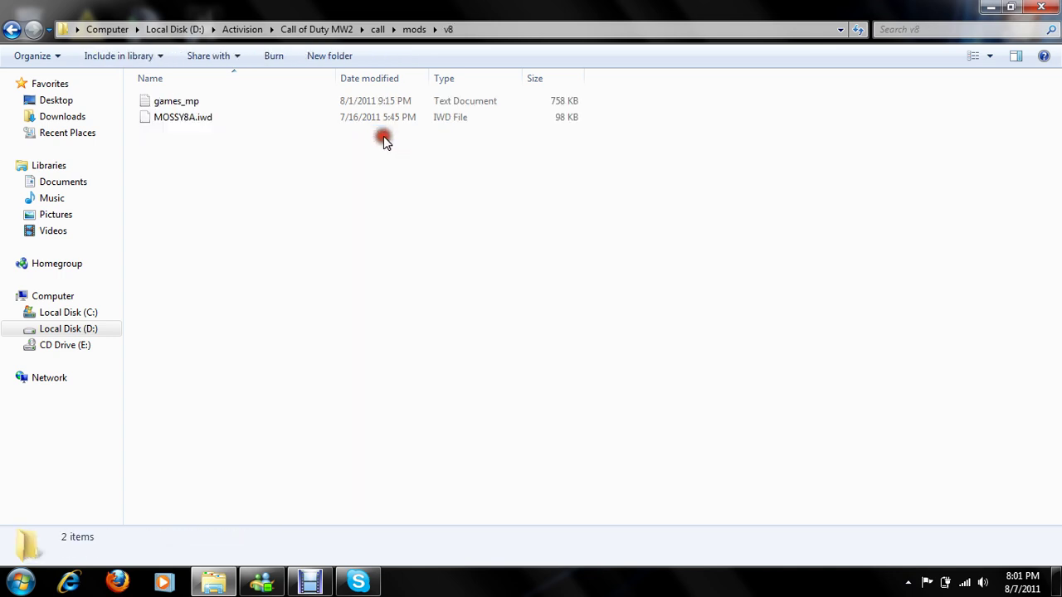
Copy the extracted MOSSY8A.iwd file from the desktop and return to the v8 folder window
click(990, 7)
click(455, 336)
right_click(454, 336)
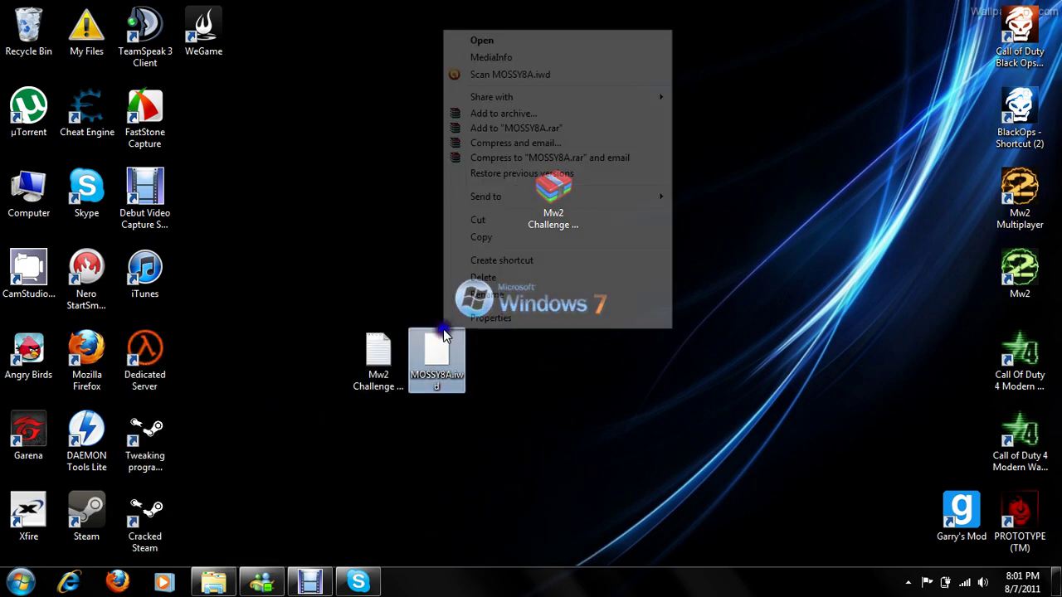
click(482, 239)
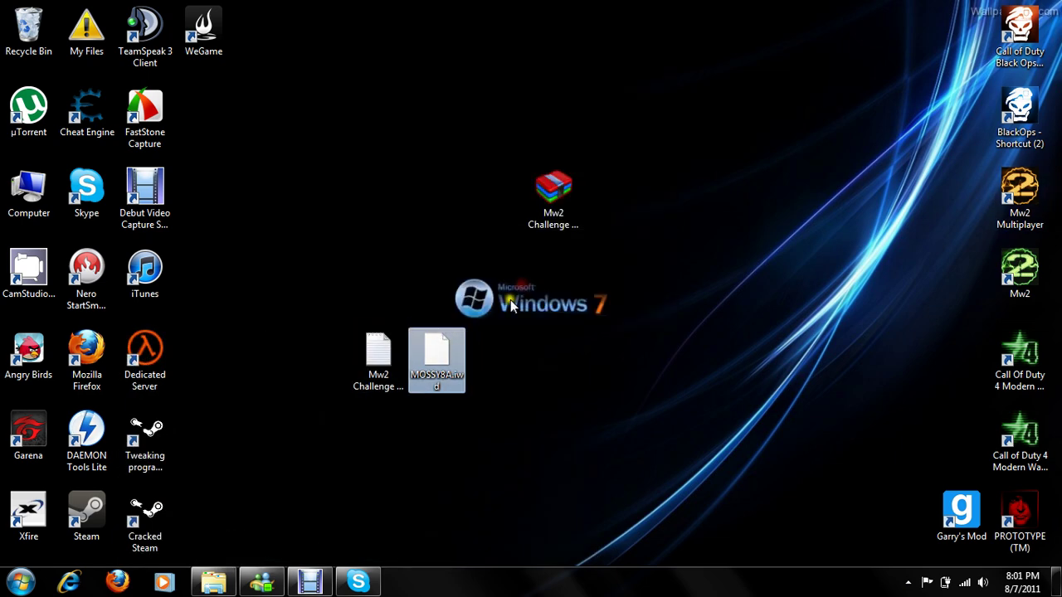
click(213, 580)
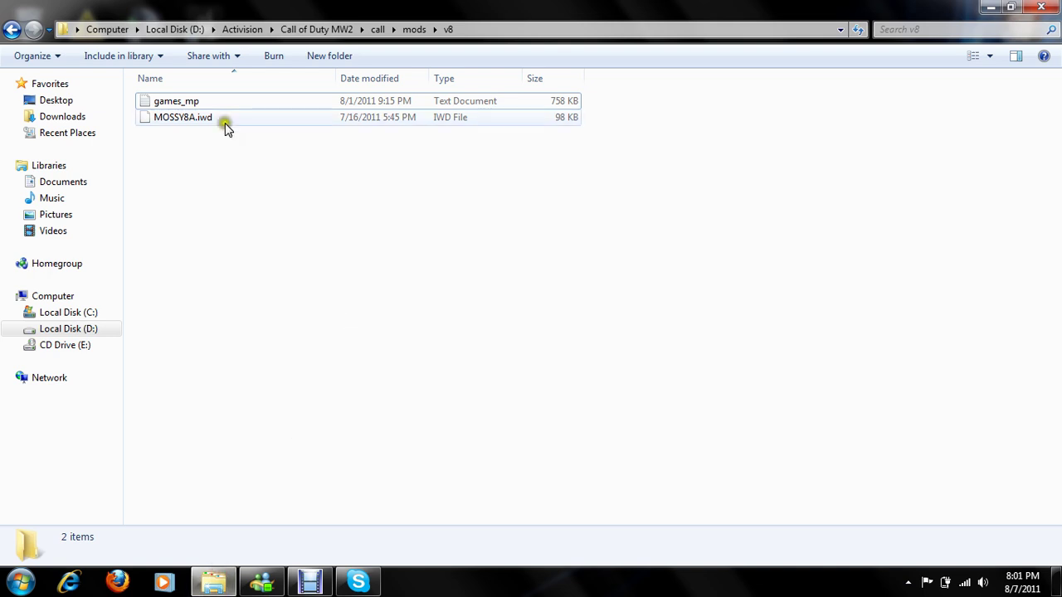
Check the games_mp and MOSSY8A.iwd files in the v8 folder and close the folder window
click(201, 99)
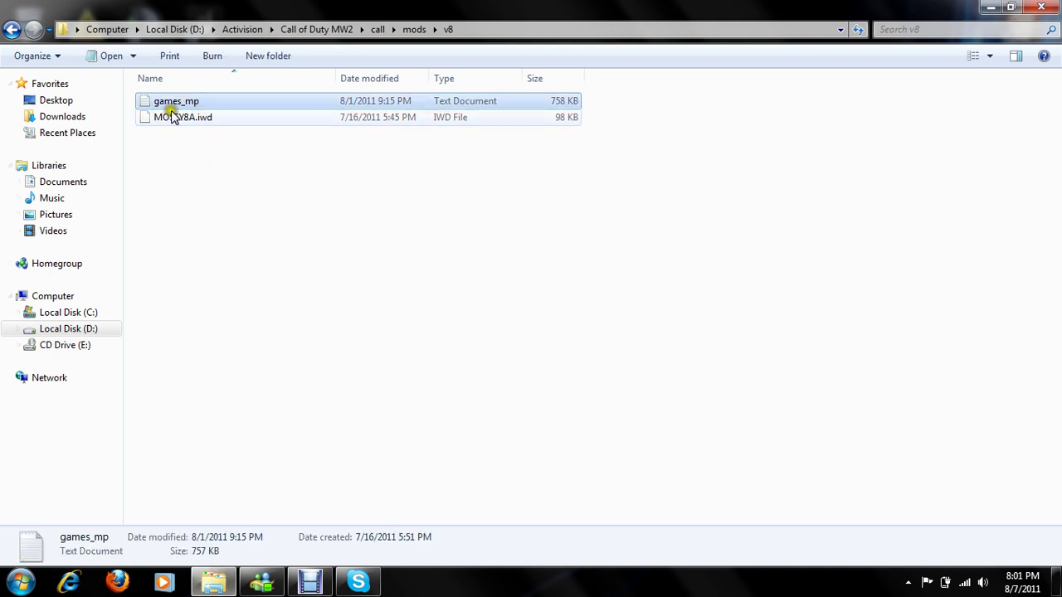
click(539, 186)
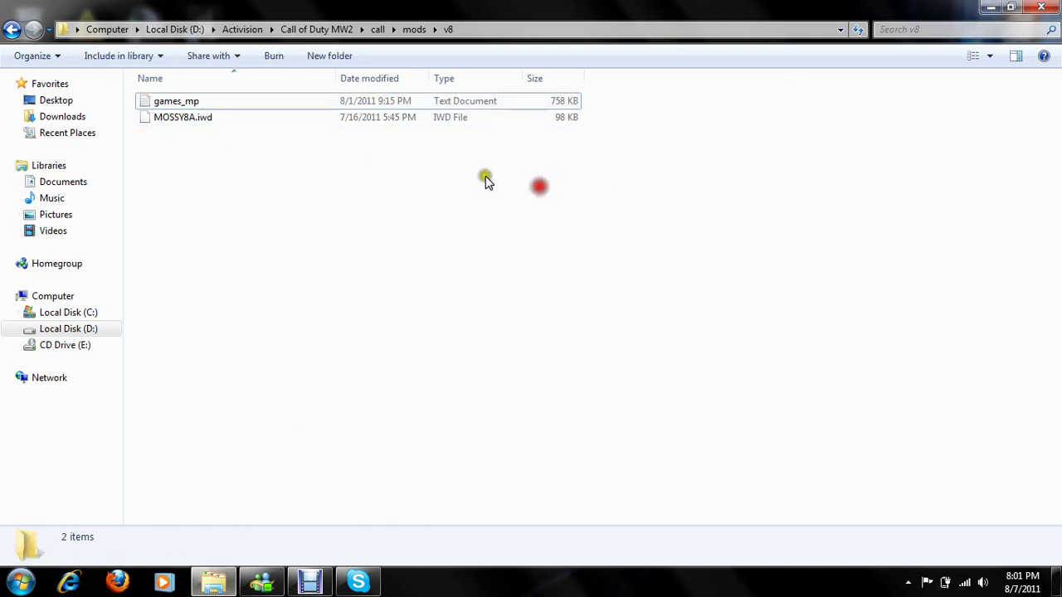
drag(280, 100, 231, 125)
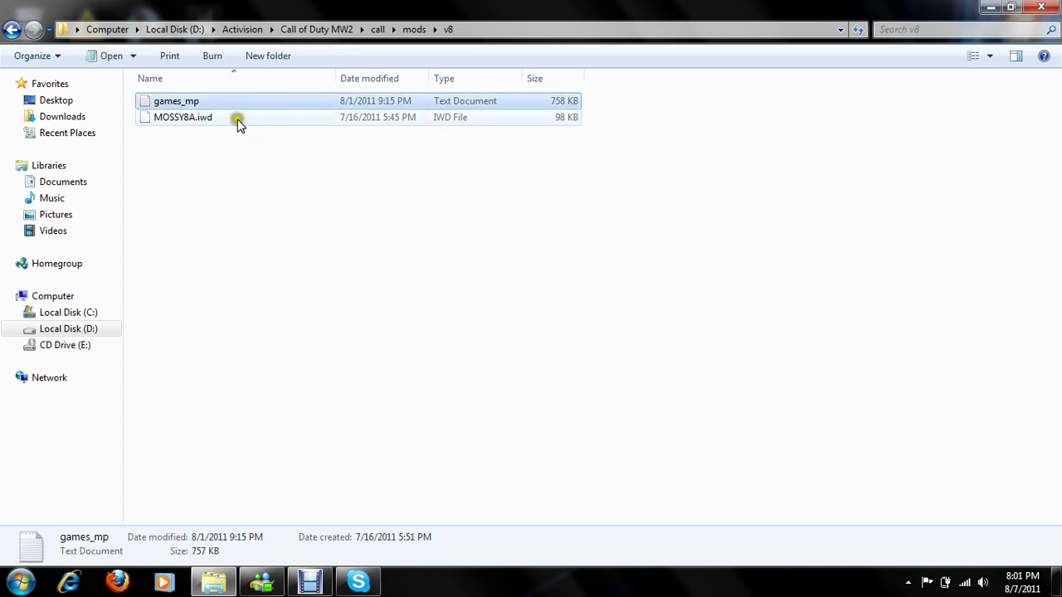
click(215, 101)
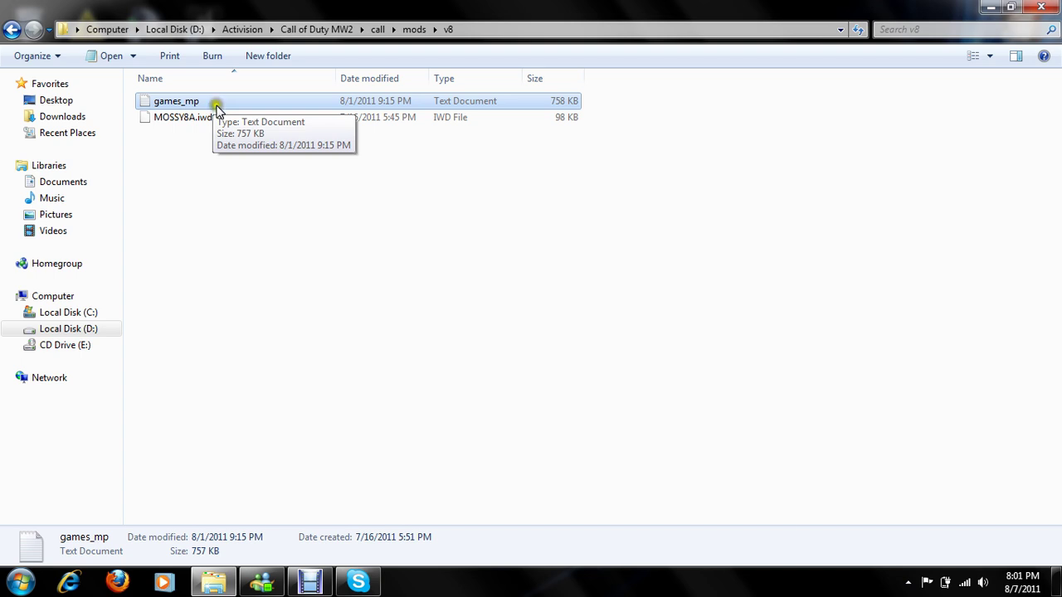
click(244, 144)
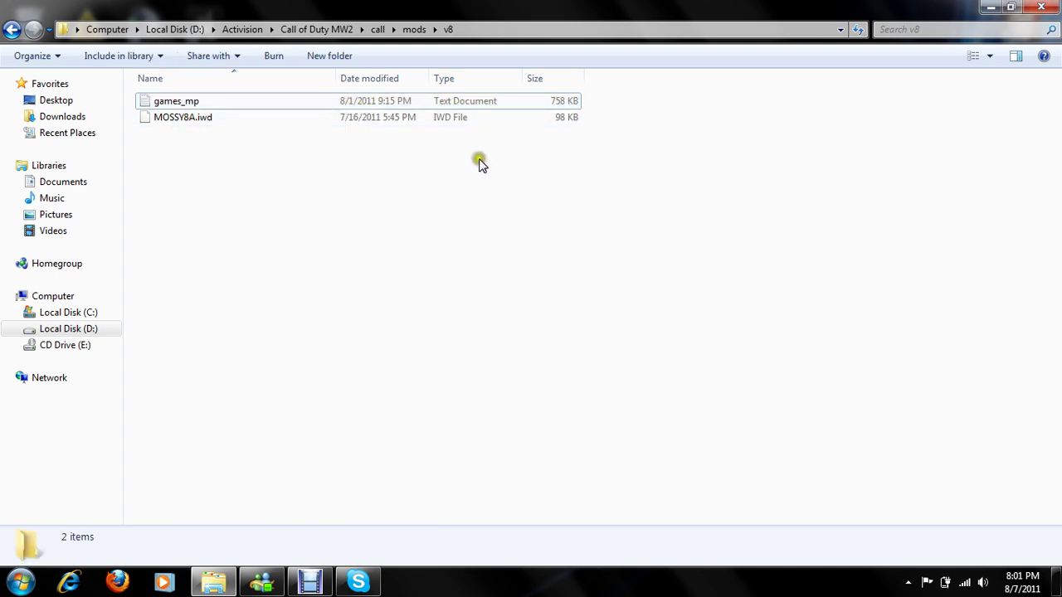
click(1040, 7)
Launch Mw2 Multiplayer from the desktop and enter a private match lobby through online play
click(378, 355)
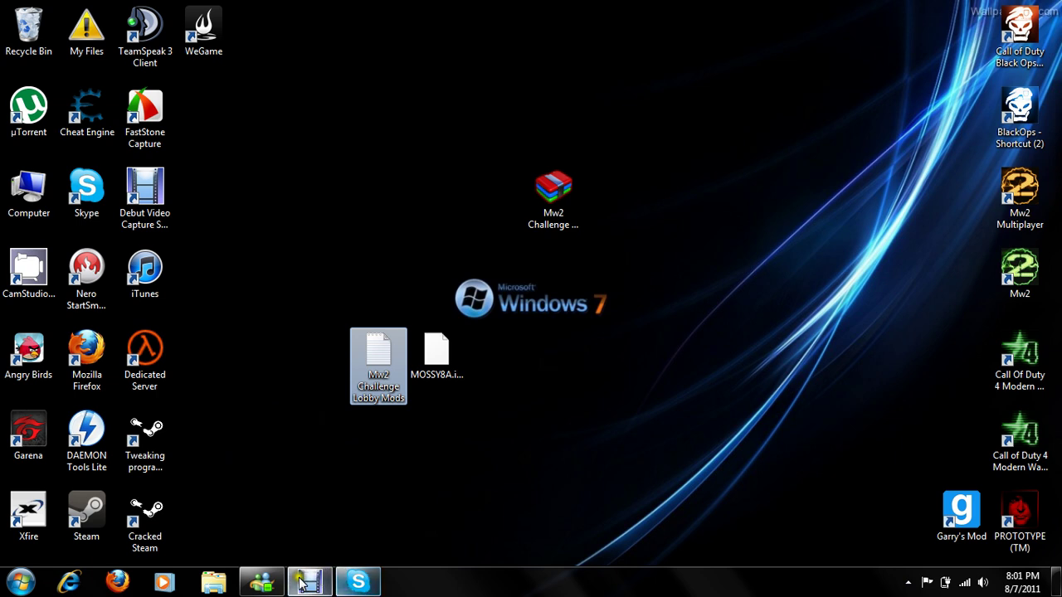
click(1014, 190)
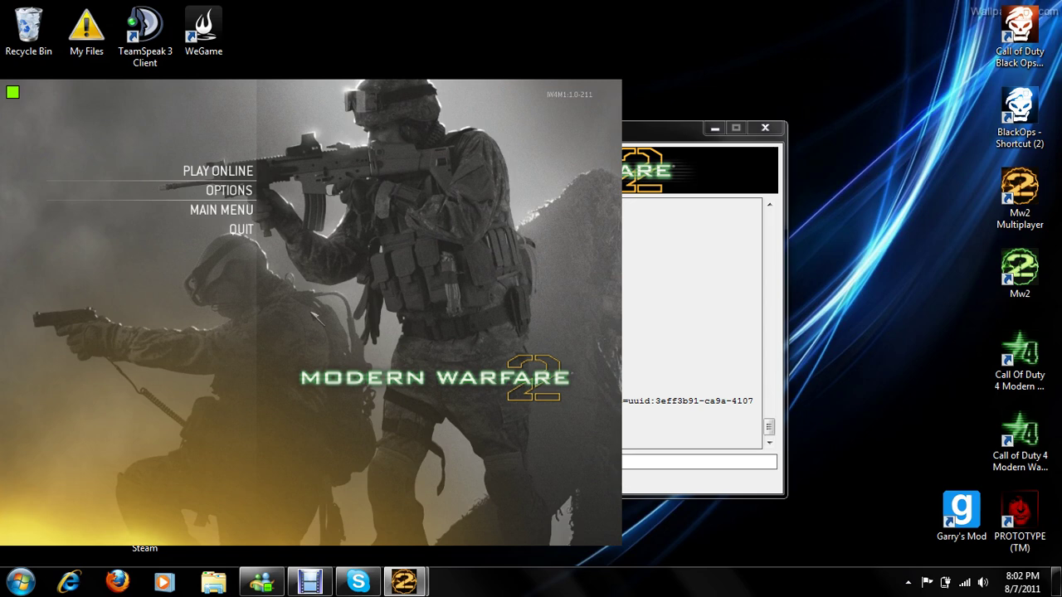
click(186, 171)
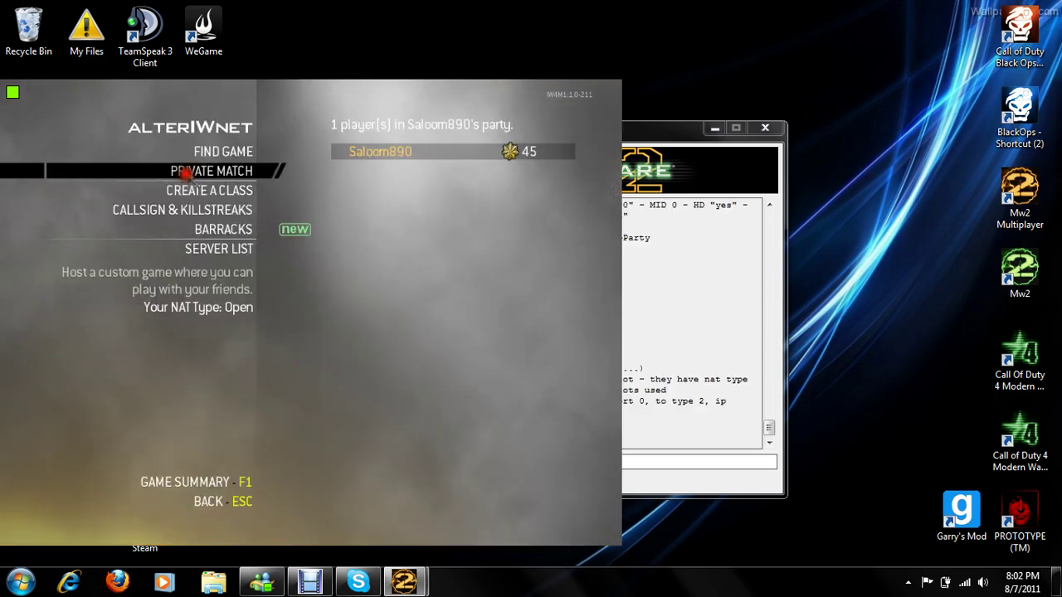
click(183, 171)
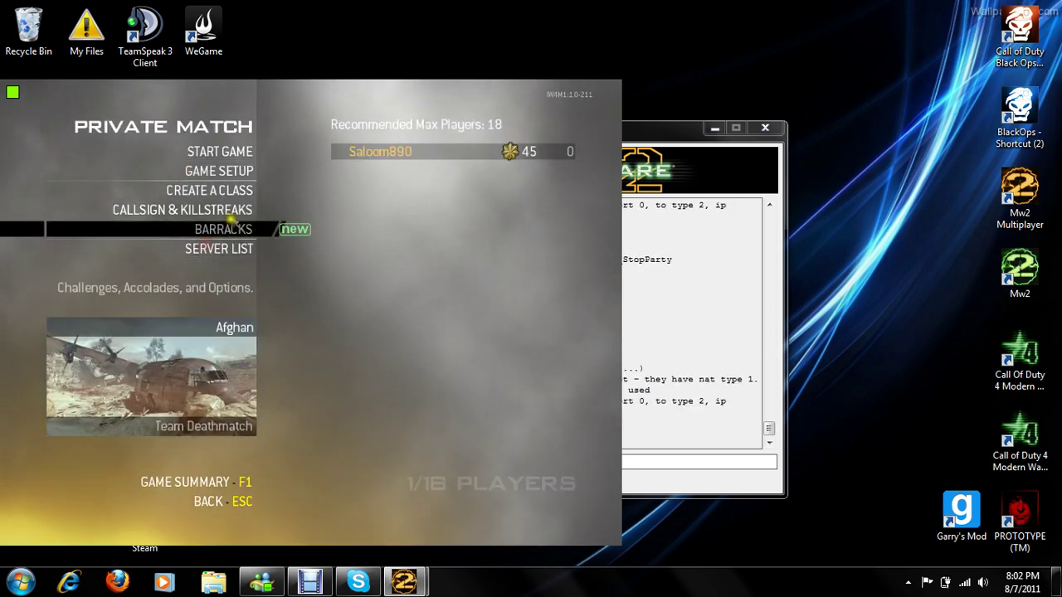
Set the private match's map to Rust and its game mode to Free-for-all
click(235, 172)
click(238, 186)
click(237, 171)
click(237, 194)
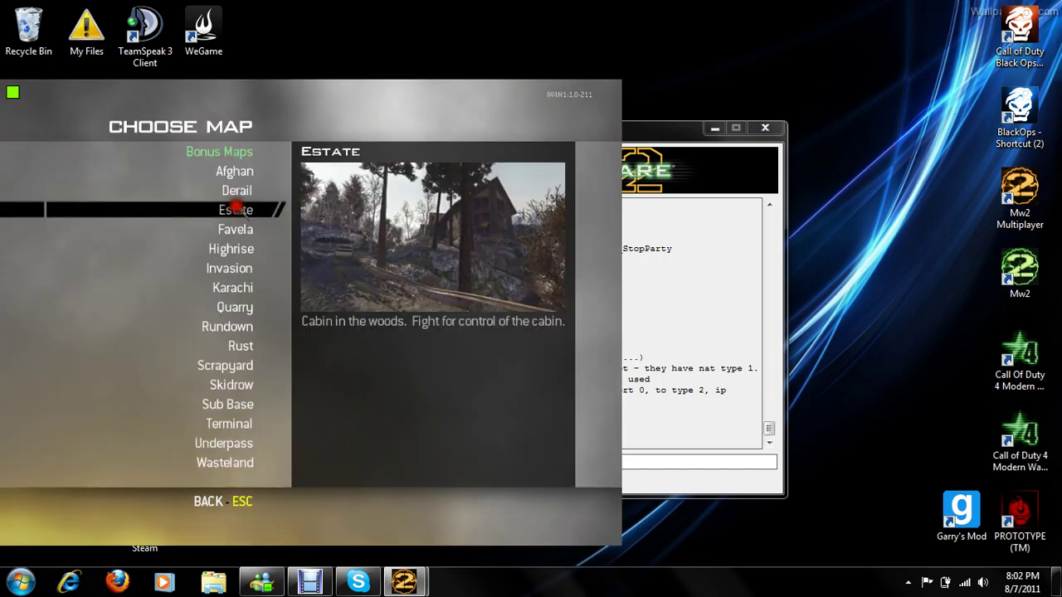
click(242, 345)
click(208, 213)
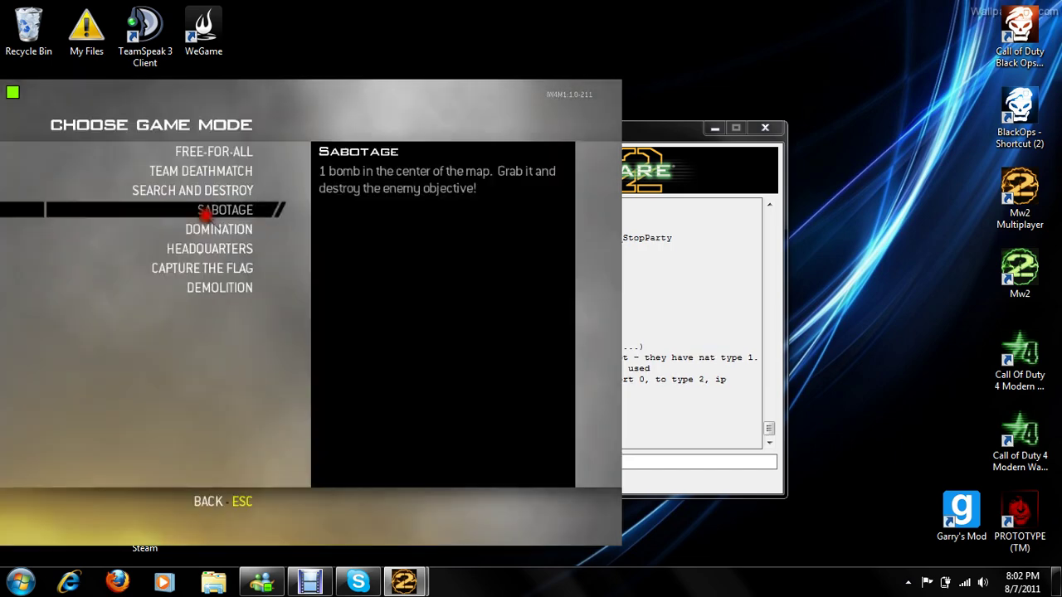
click(205, 144)
Set the Free-for-all time limit to Unlimited and return to the private match lobby
click(238, 233)
click(241, 166)
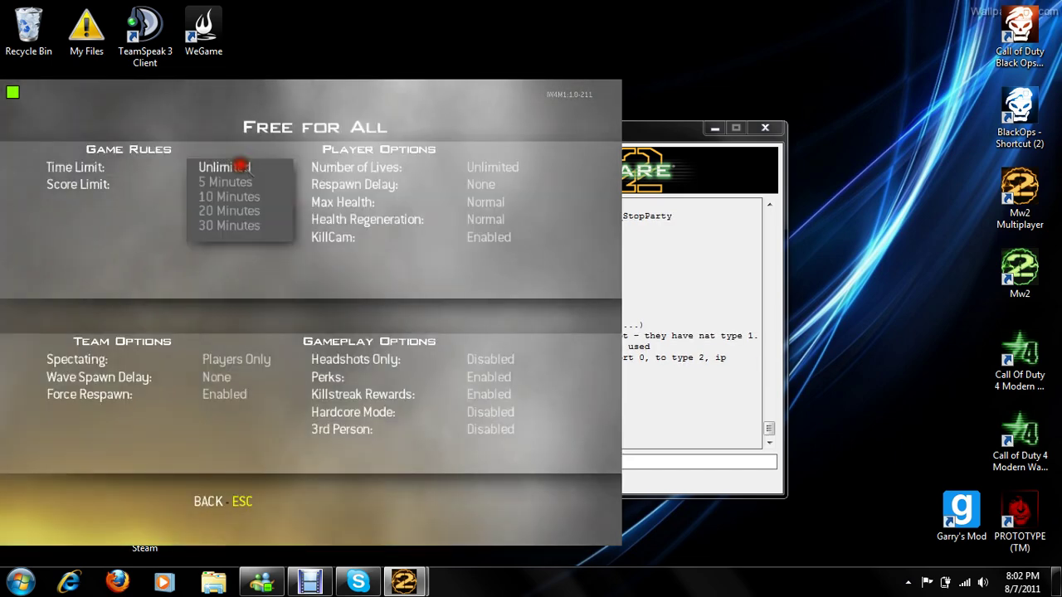
click(241, 162)
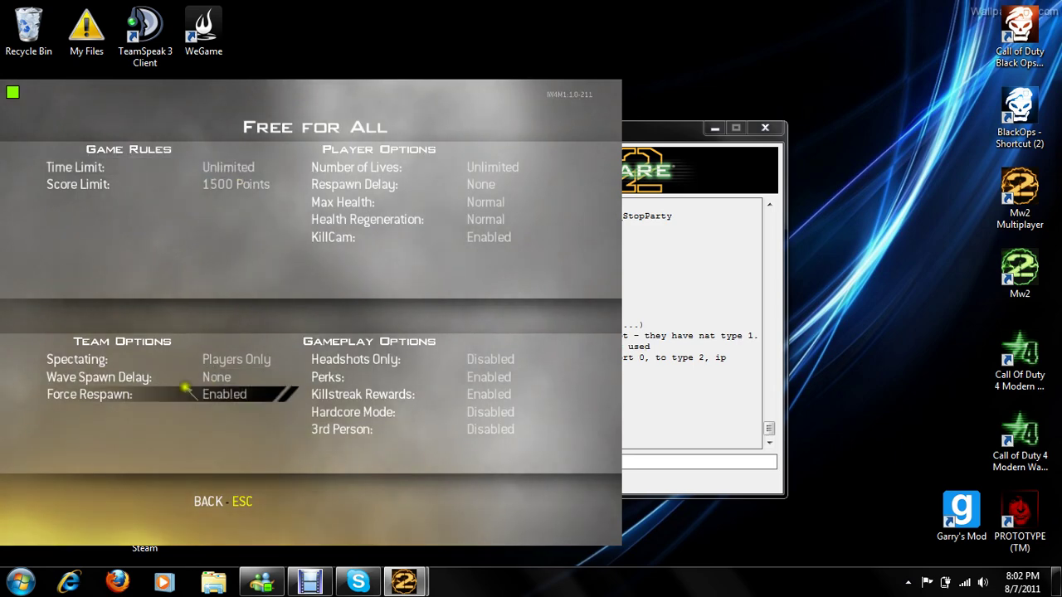
key(Escape)
Run the command "fs_game mods/v8; map_restart" in the aIW Console and check its response
click(685, 355)
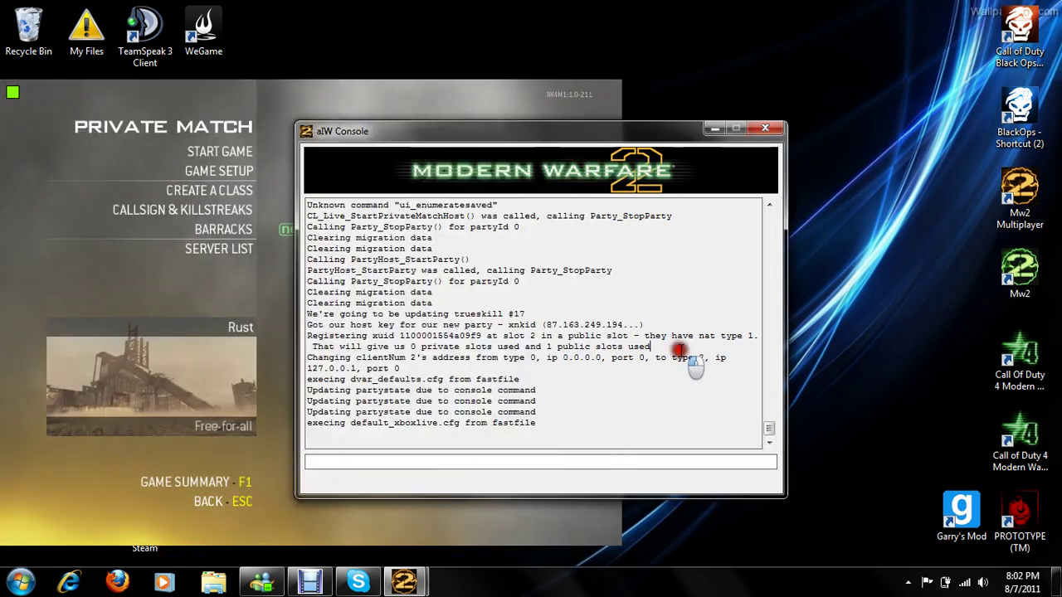
click(366, 458)
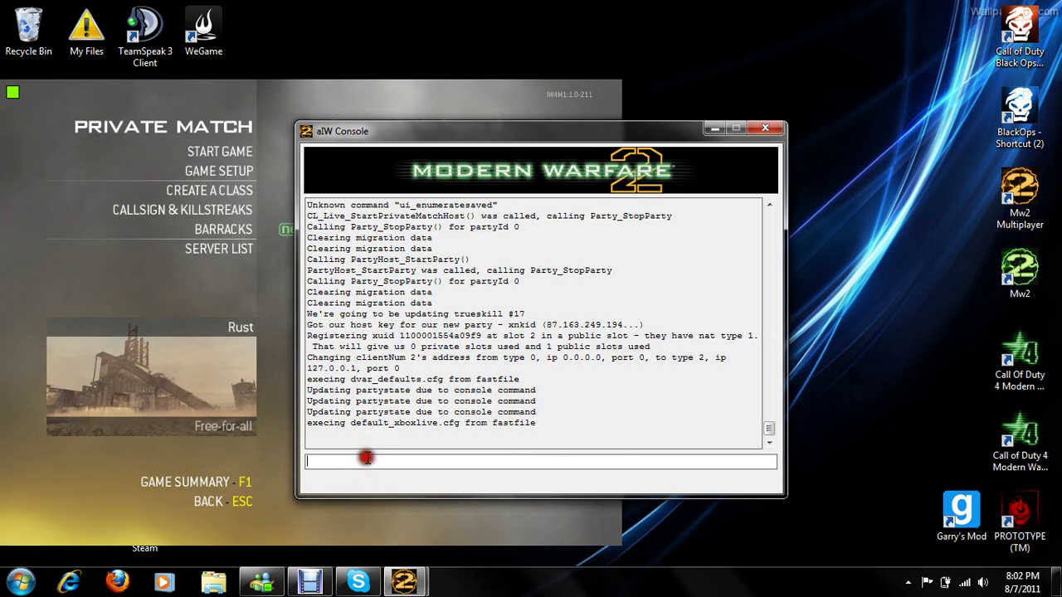
text(fs_ga)
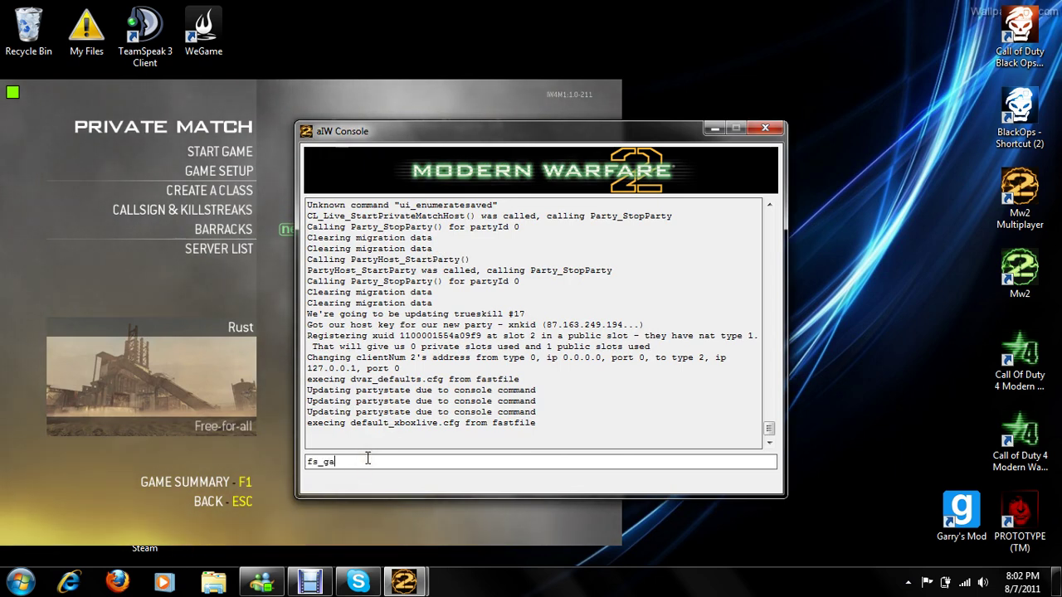
text(me mods/v8)
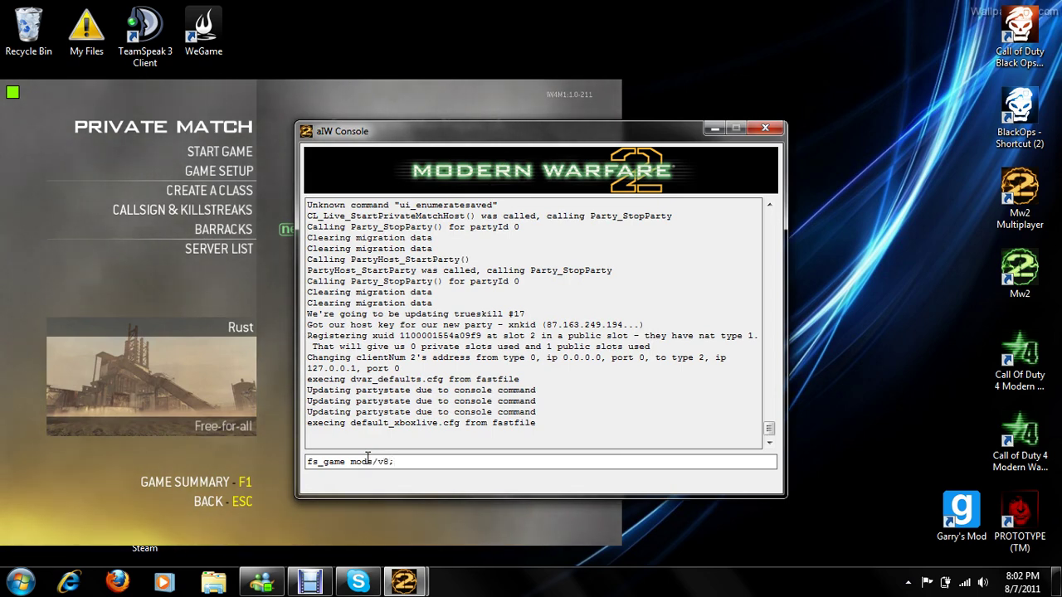
text(g)
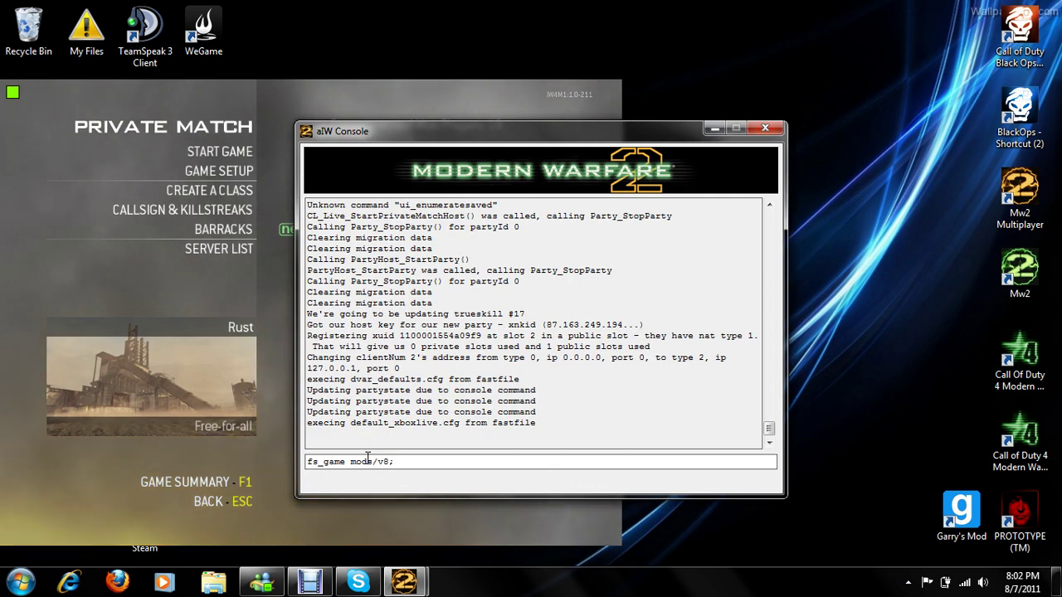
key(BackSpace)
text(map)
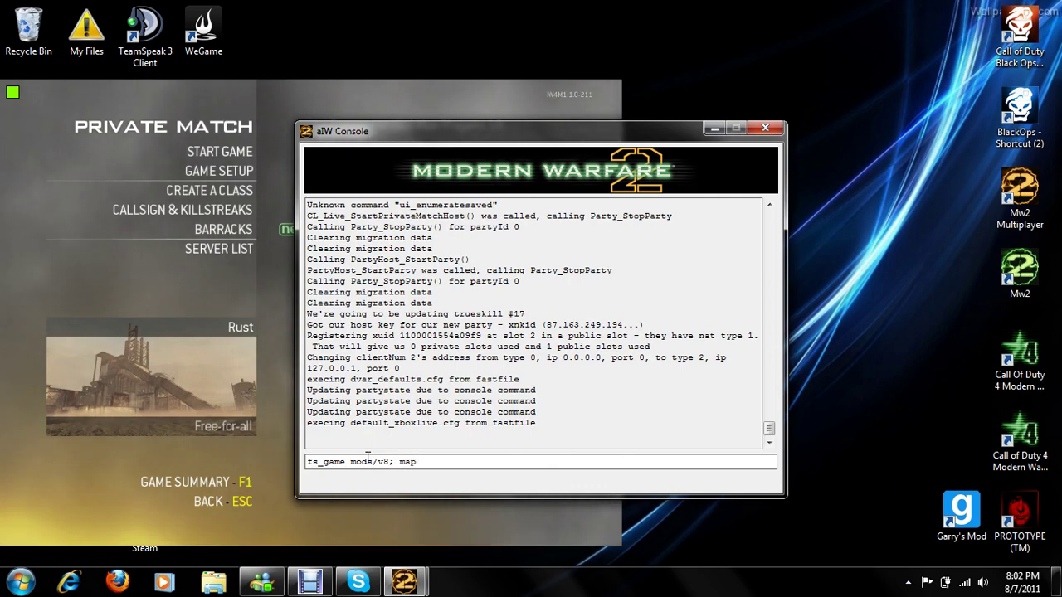
text(_restart)
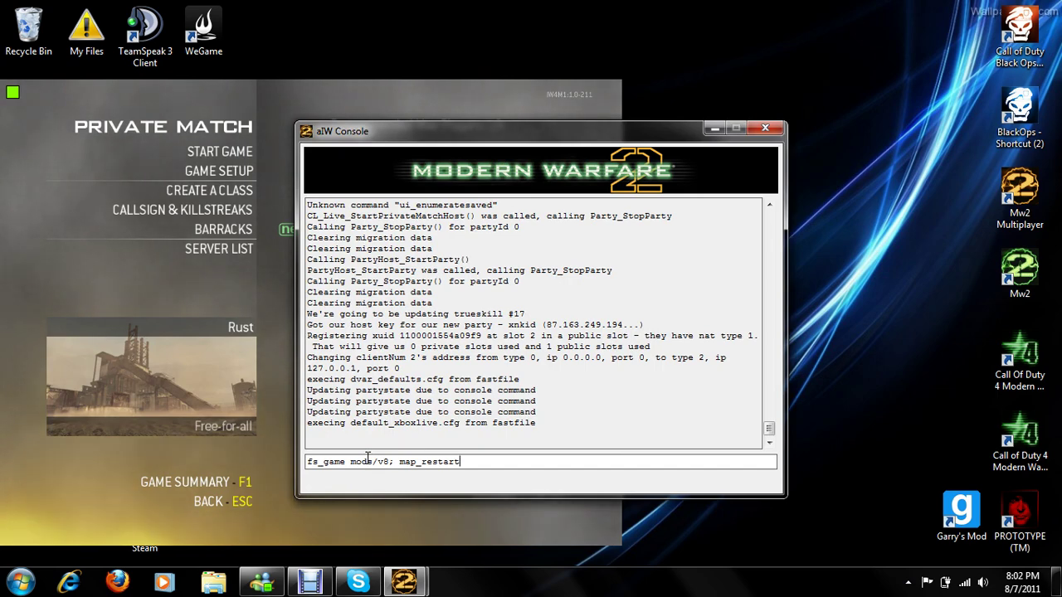
key(Return)
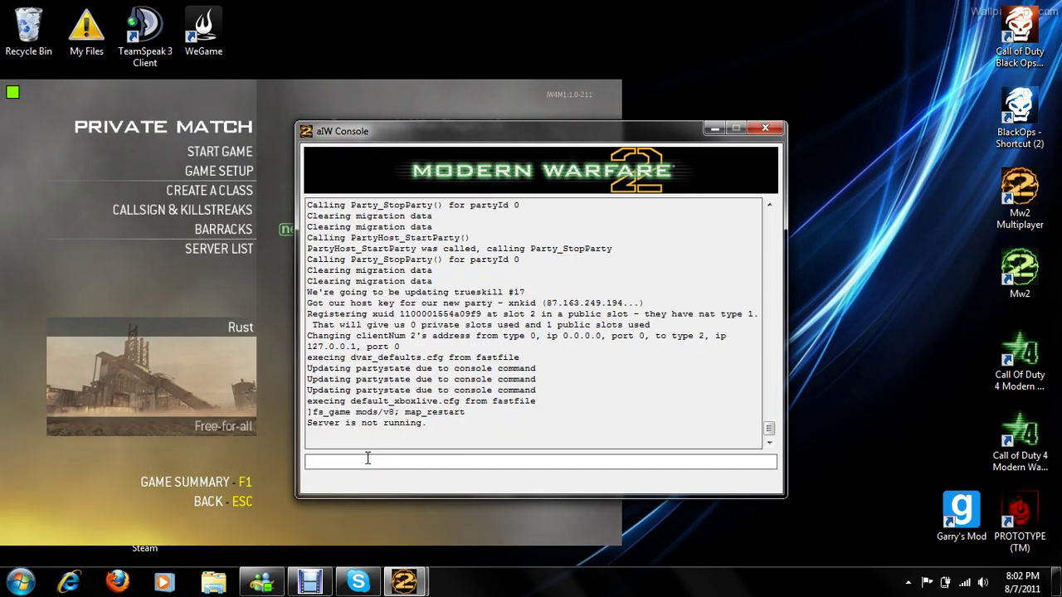
click(421, 423)
drag(421, 424, 308, 422)
click(331, 422)
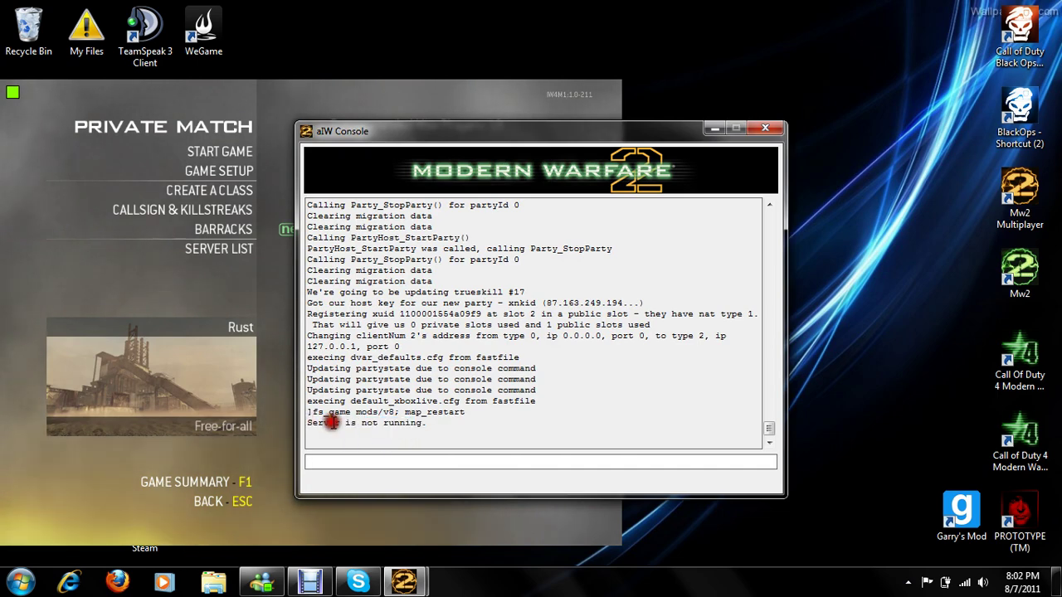
Start the Free-for-all private match on Rust and join it with the Auto-Assign team option
click(263, 309)
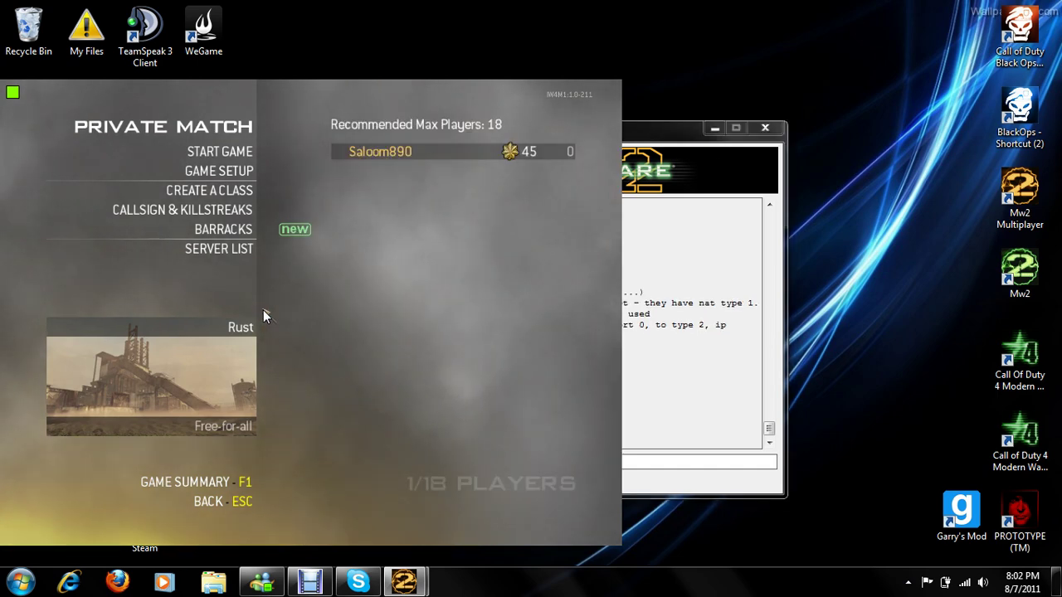
click(219, 152)
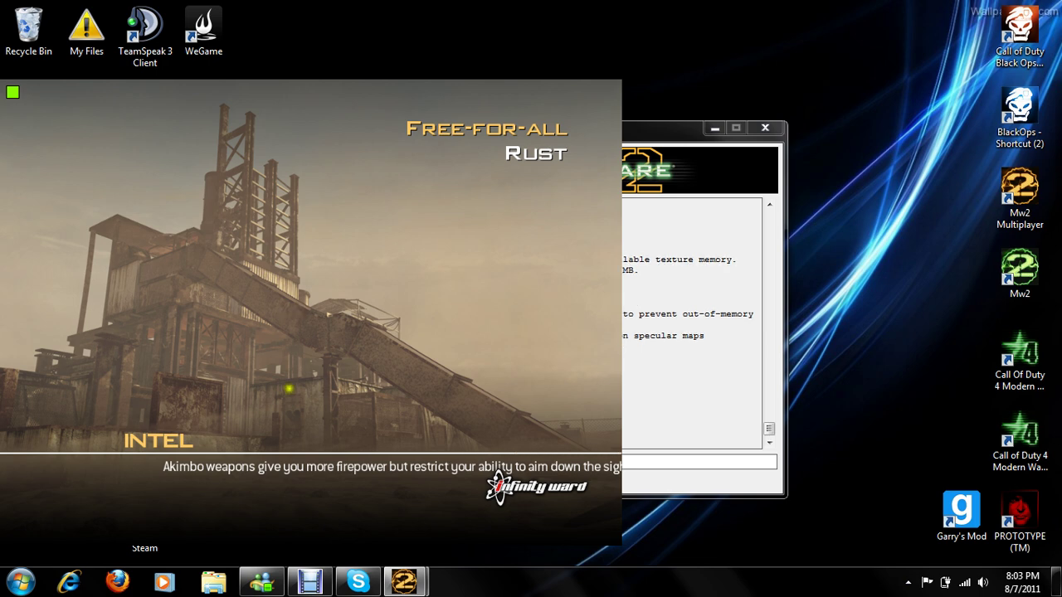
click(310, 582)
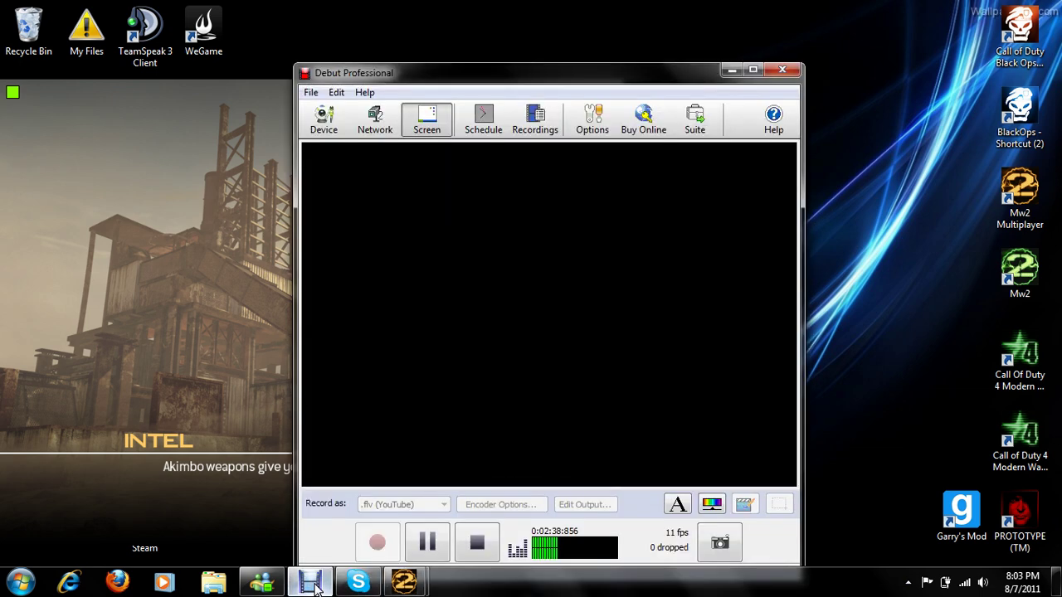
drag(525, 76, 878, 52)
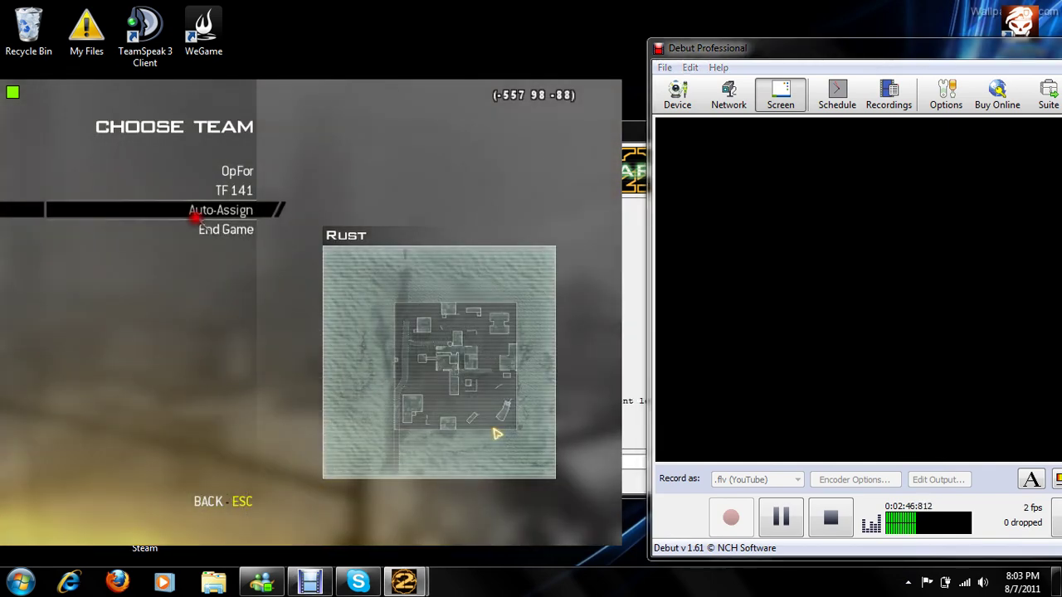
click(196, 214)
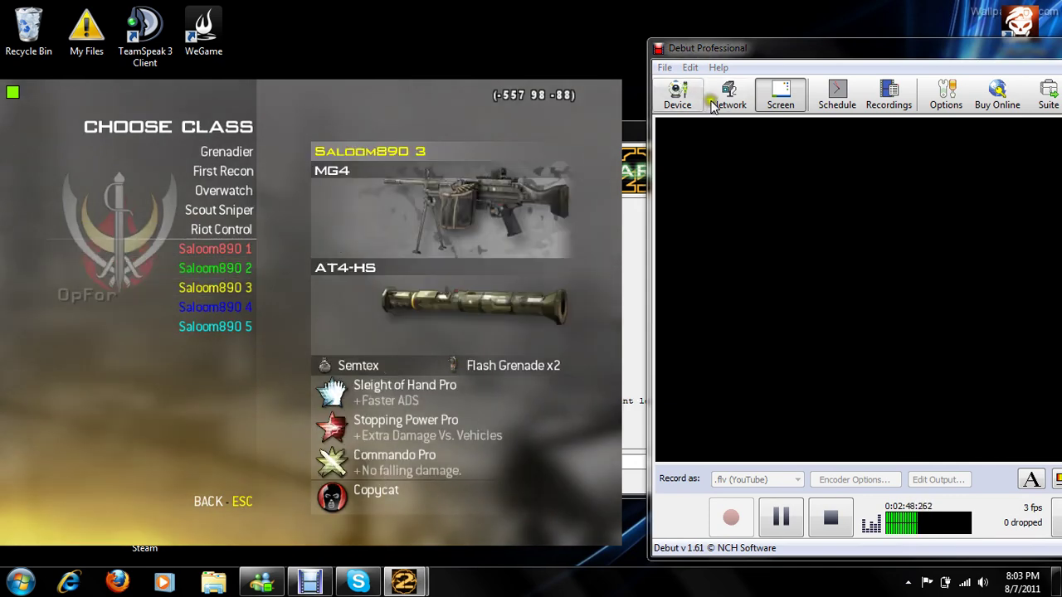
Minimize the Debut Professional window and choose the fourth custom class, with the Intervention and USP .45, to spawn
drag(683, 52, 362, 59)
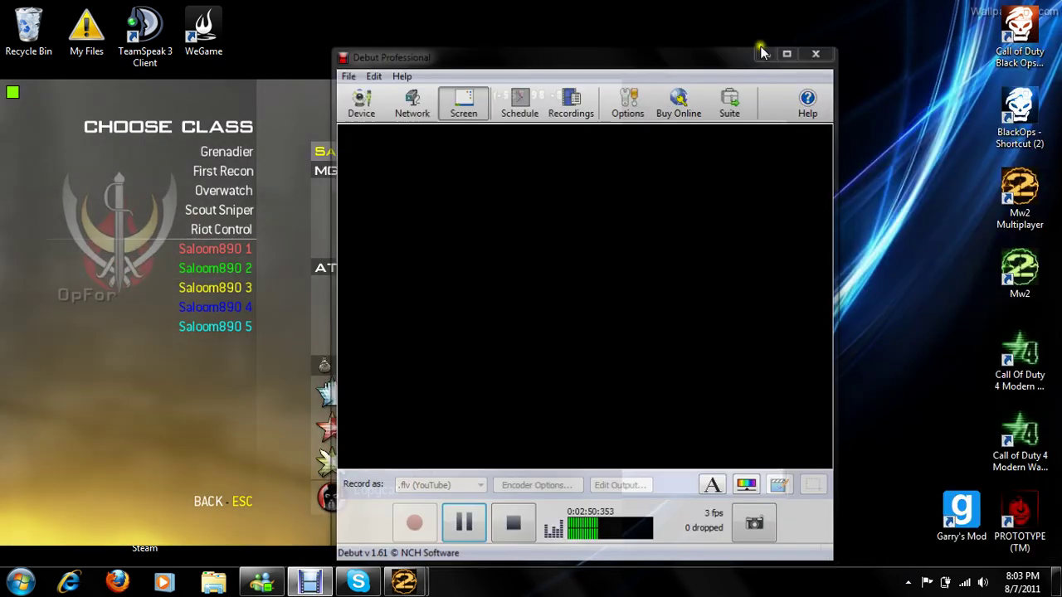
click(765, 52)
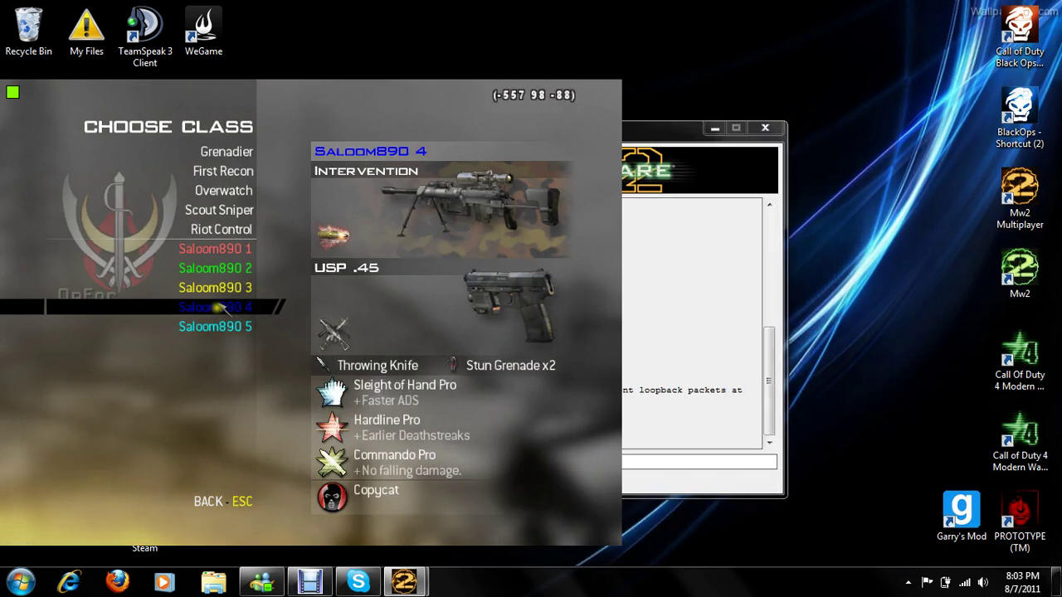
click(214, 308)
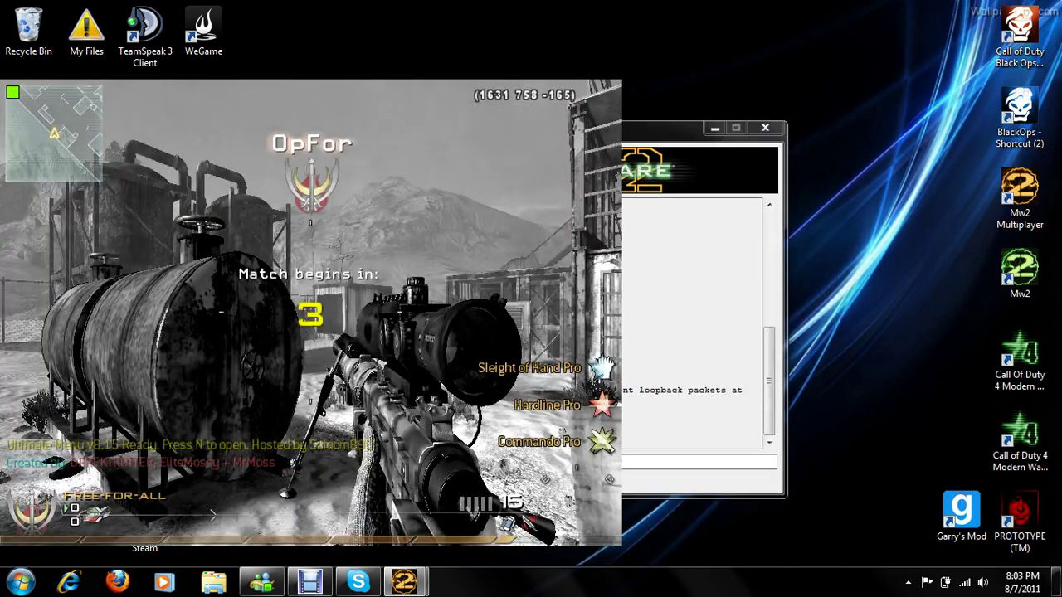
Open the mod menu in the match and browse the Main Menu entries between Account Menu and Weapons Menu
key(n)
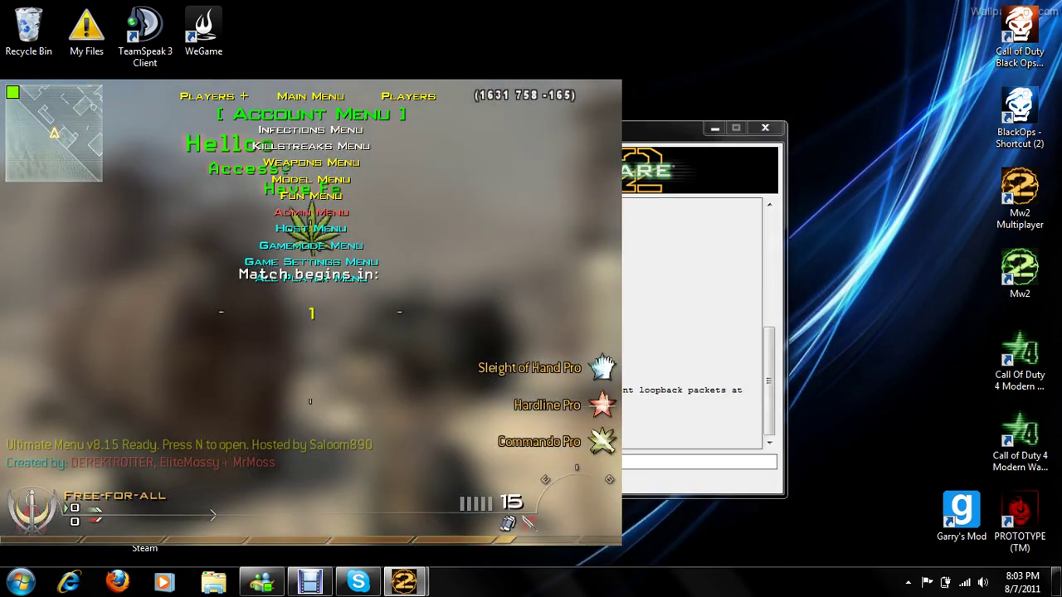
key(s)
key(s)
key(s)
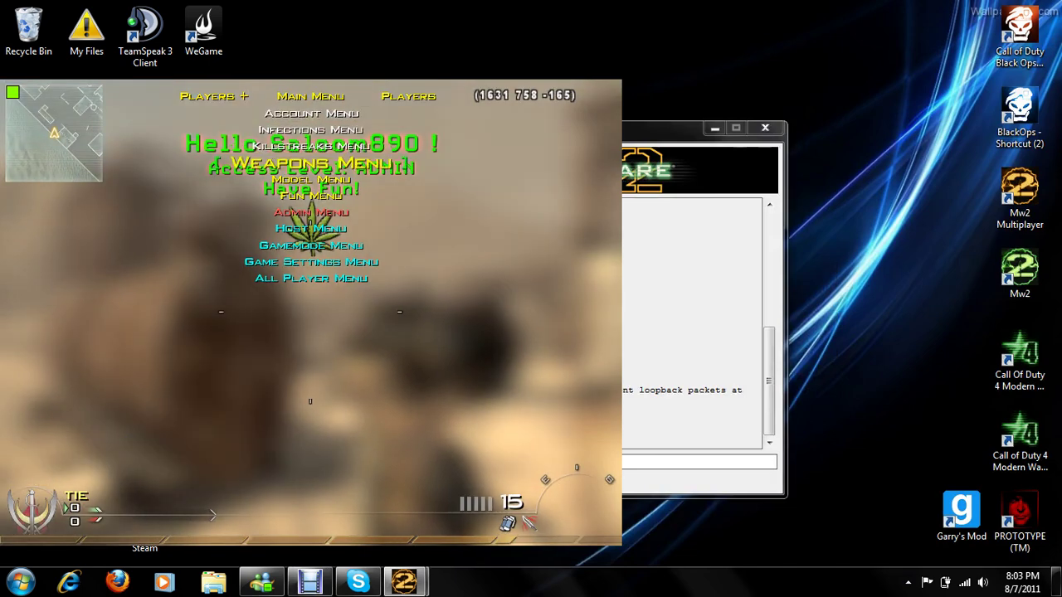
key(Up)
key(Up)
key(Up)
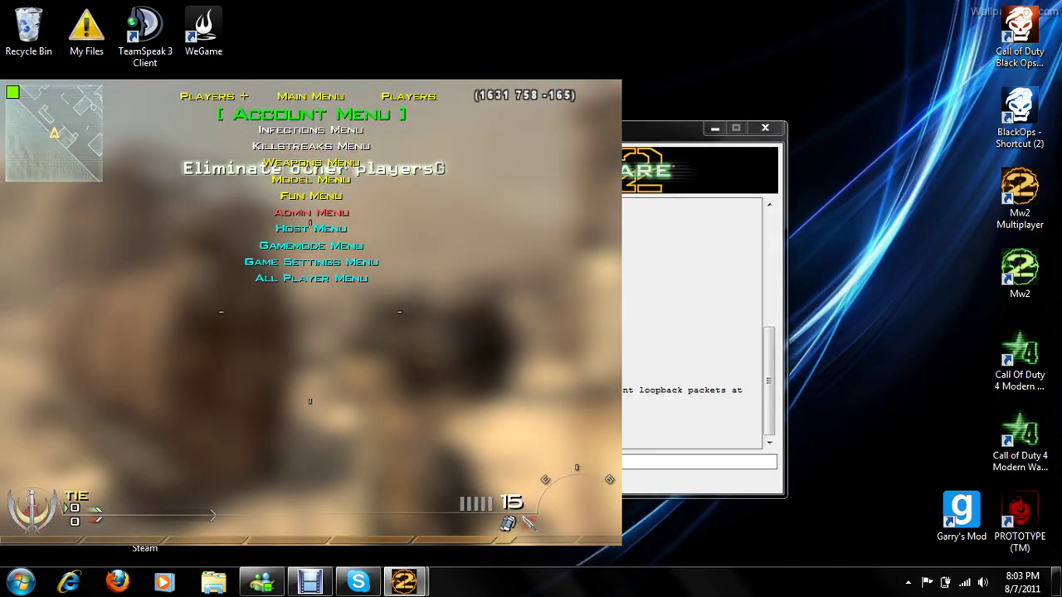
Look through the mod menu's Players and Players + pages, and return to the Main Menu to browse down to Fun Menu and back to Weapons Menu
key(Right)
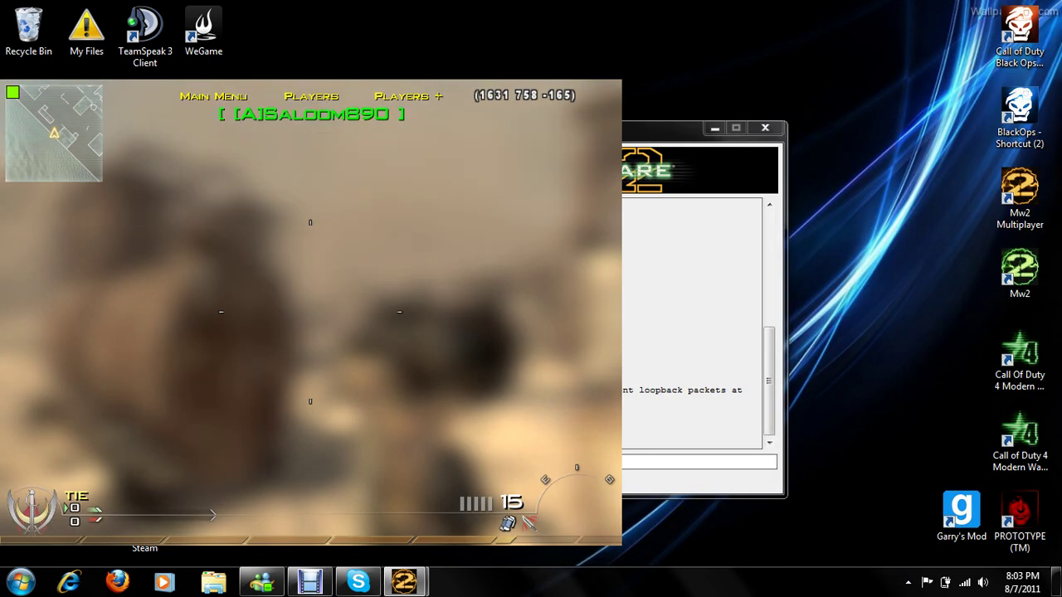
key(Right)
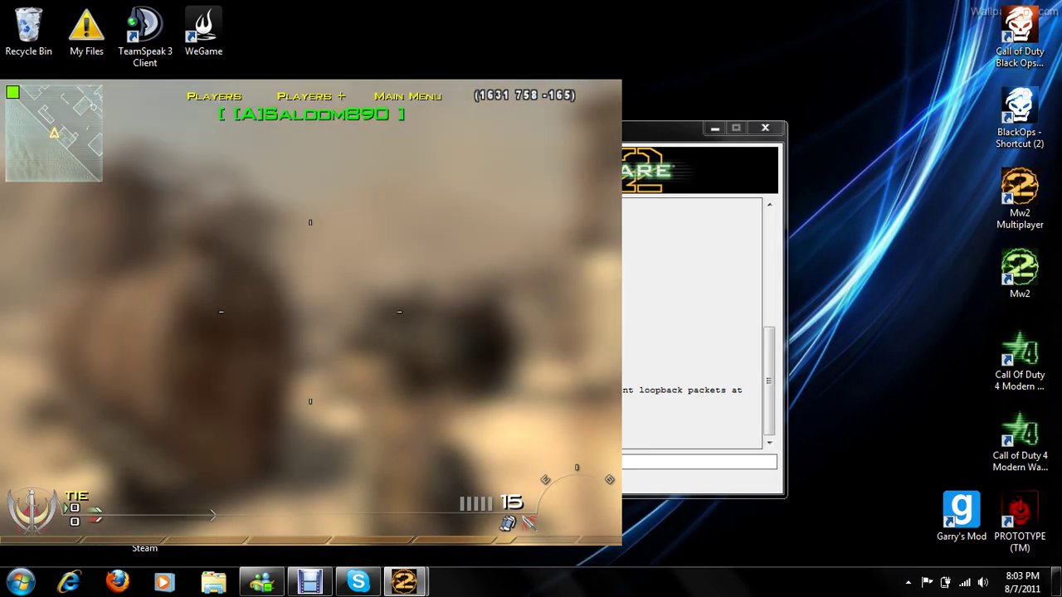
key(Right)
key(Down)
key(Down)
key(Down)
key(Down)
key(Down)
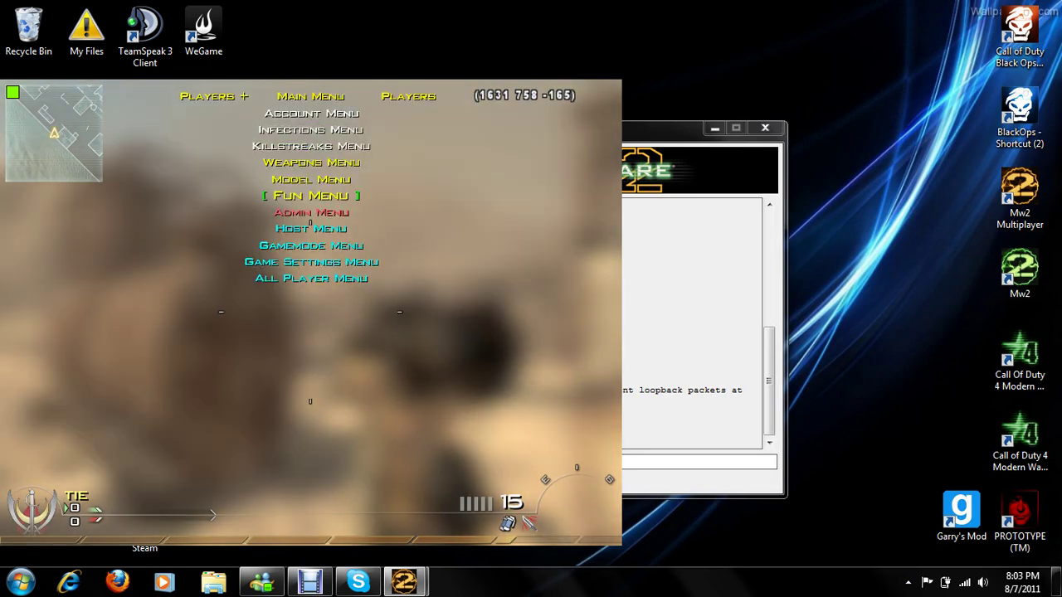
key(Up)
key(Up)
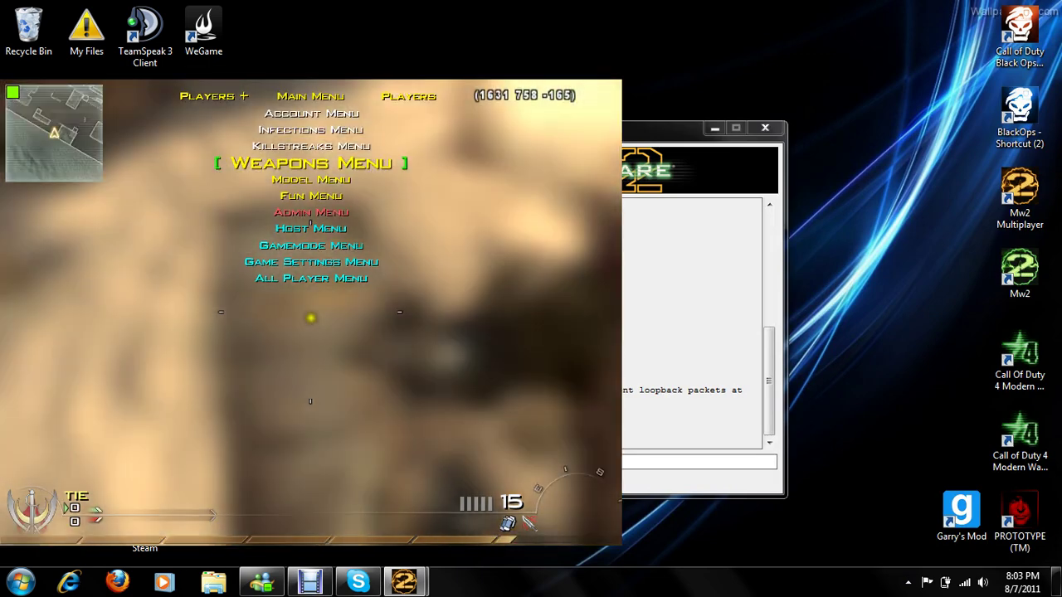
key(super)
click(308, 580)
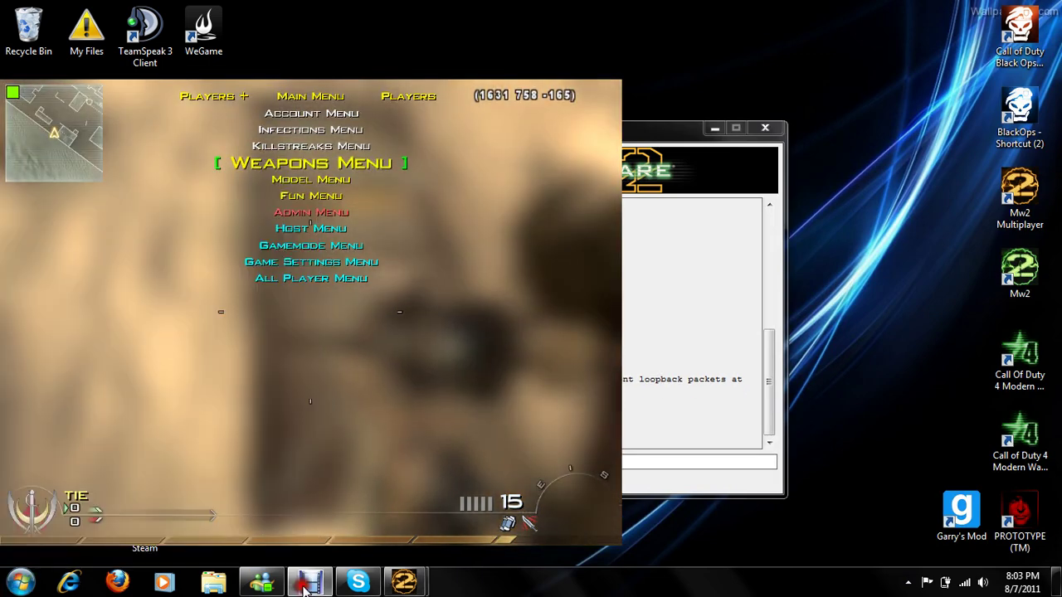